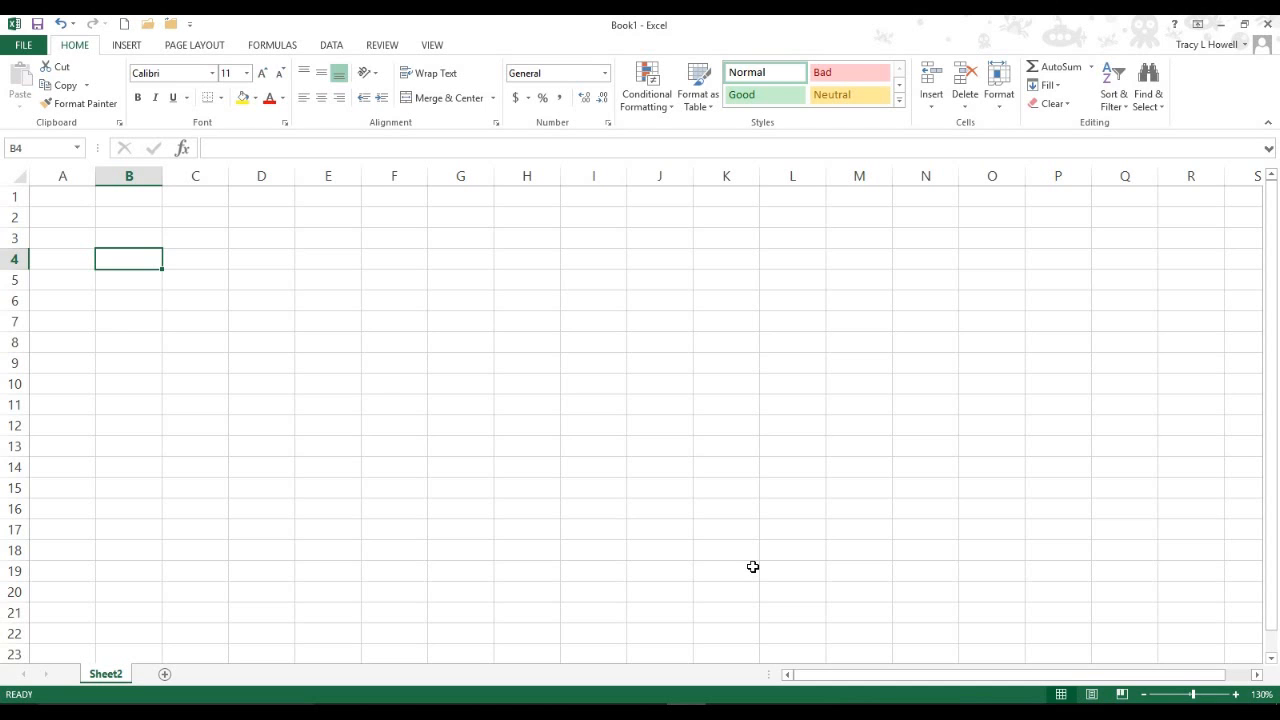
Enter January in B4, fill the month series down to December in B15, and autofit column B
text(January)
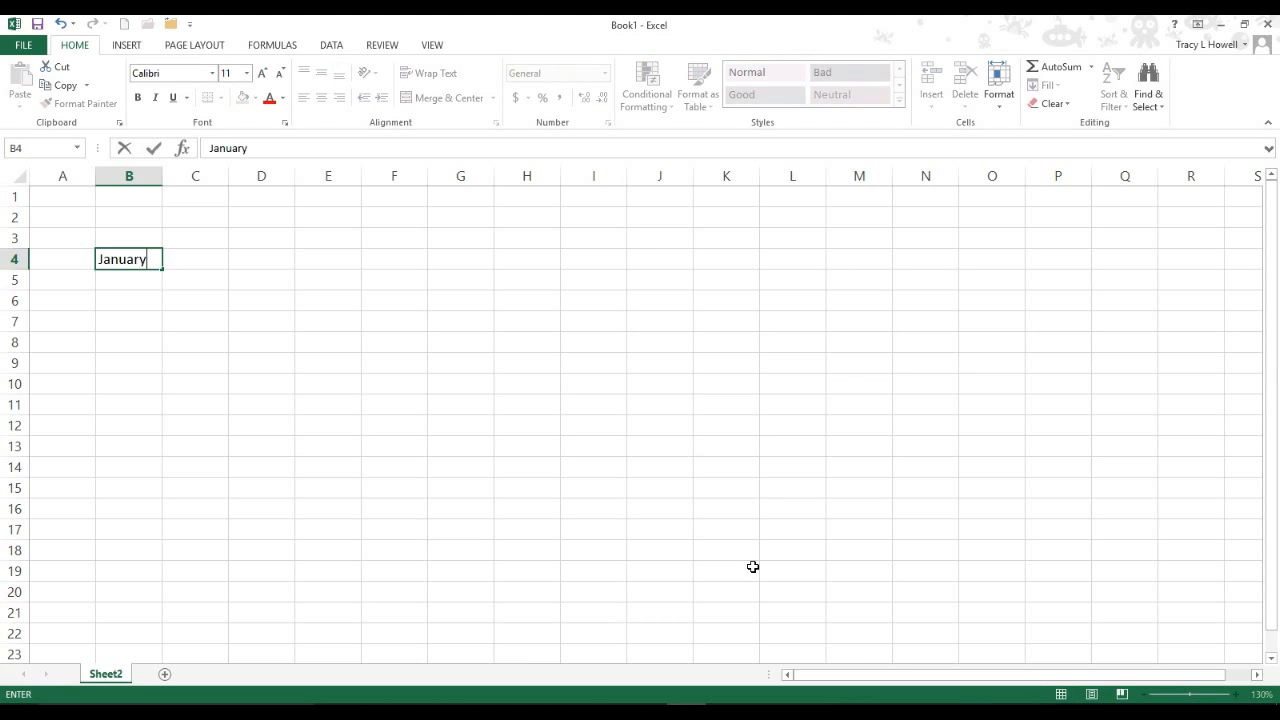
key(Return)
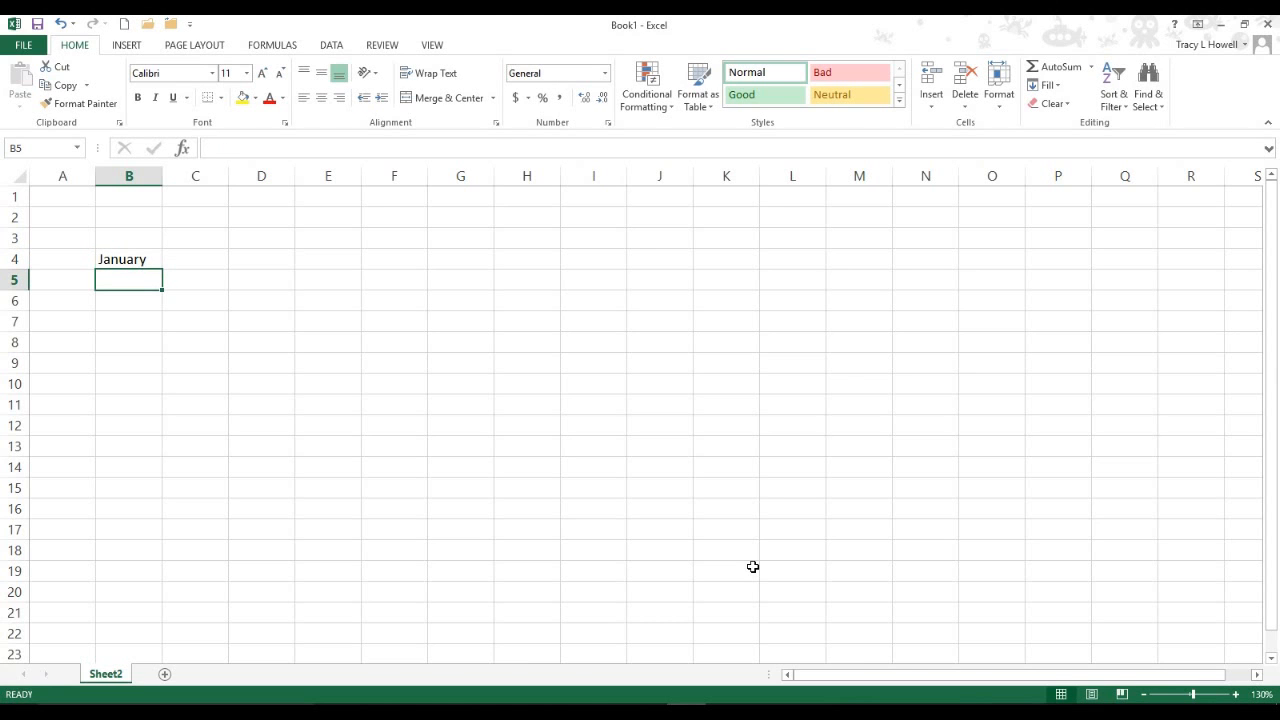
click(155, 263)
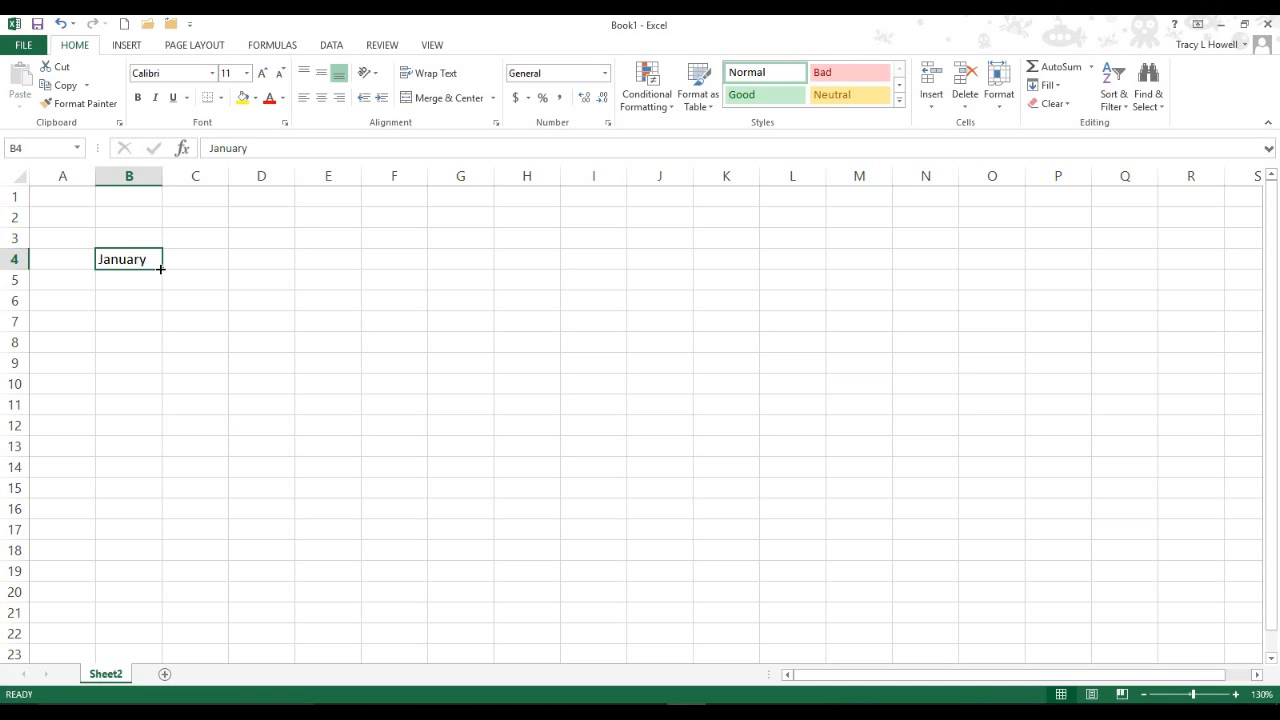
drag(160, 269, 157, 310)
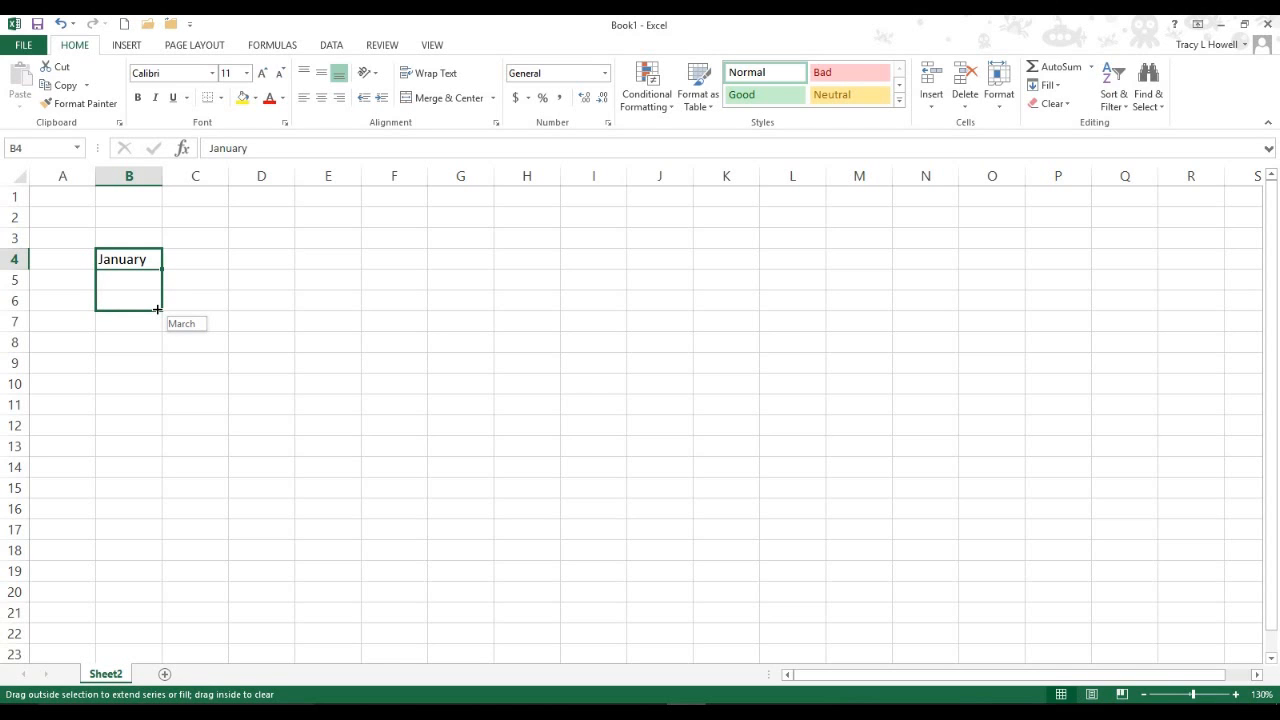
drag(157, 310, 166, 496)
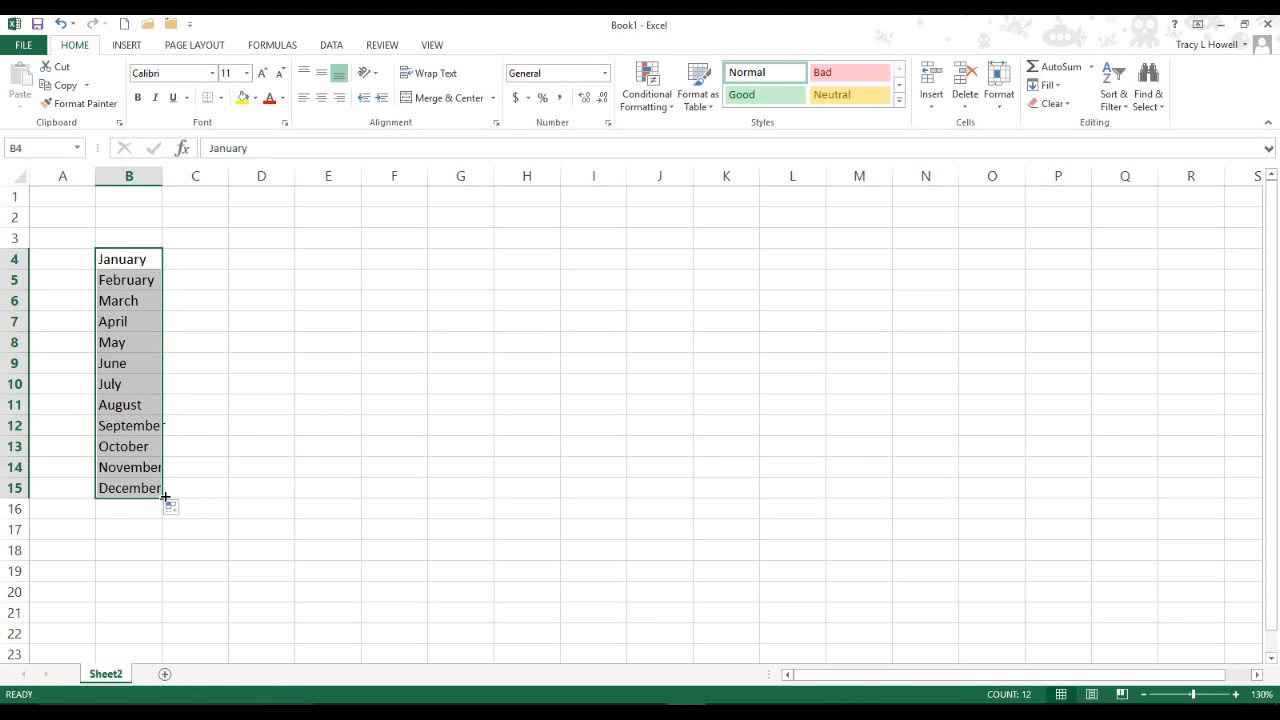
double_click(162, 176)
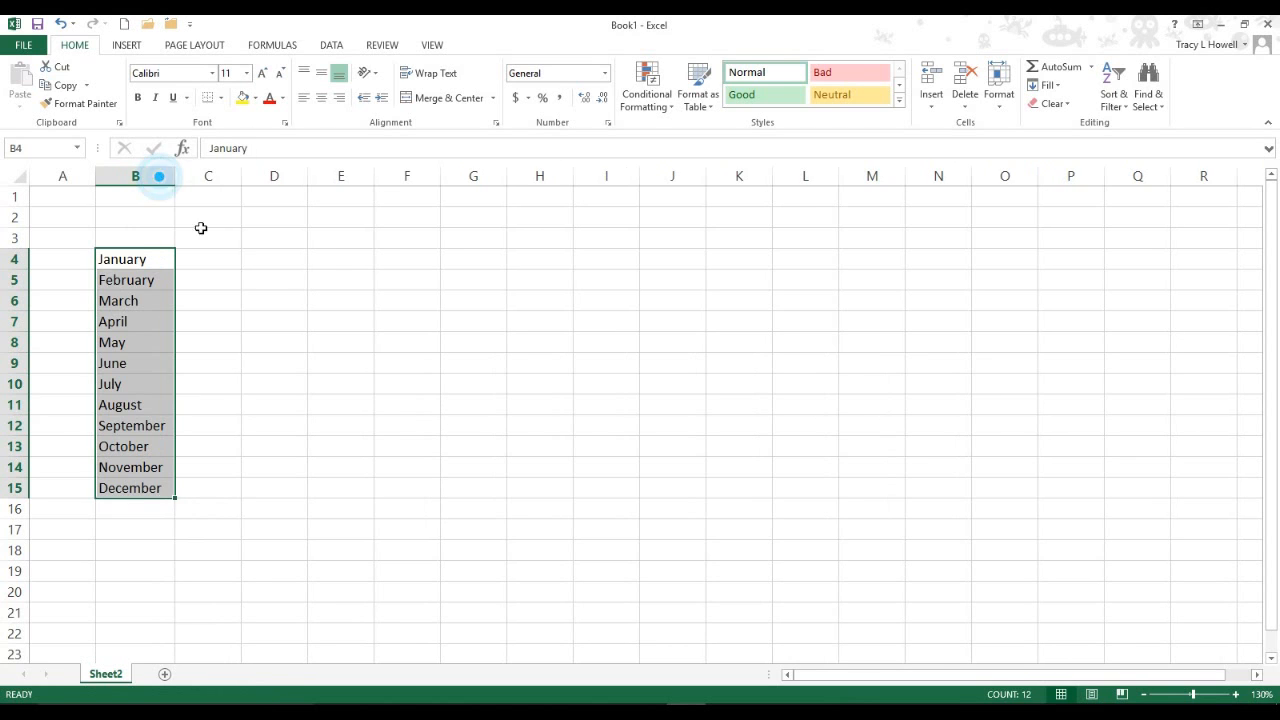
Enter Monday in D4, fill the weekday series down to Sunday in D10, and autofit column D
click(250, 259)
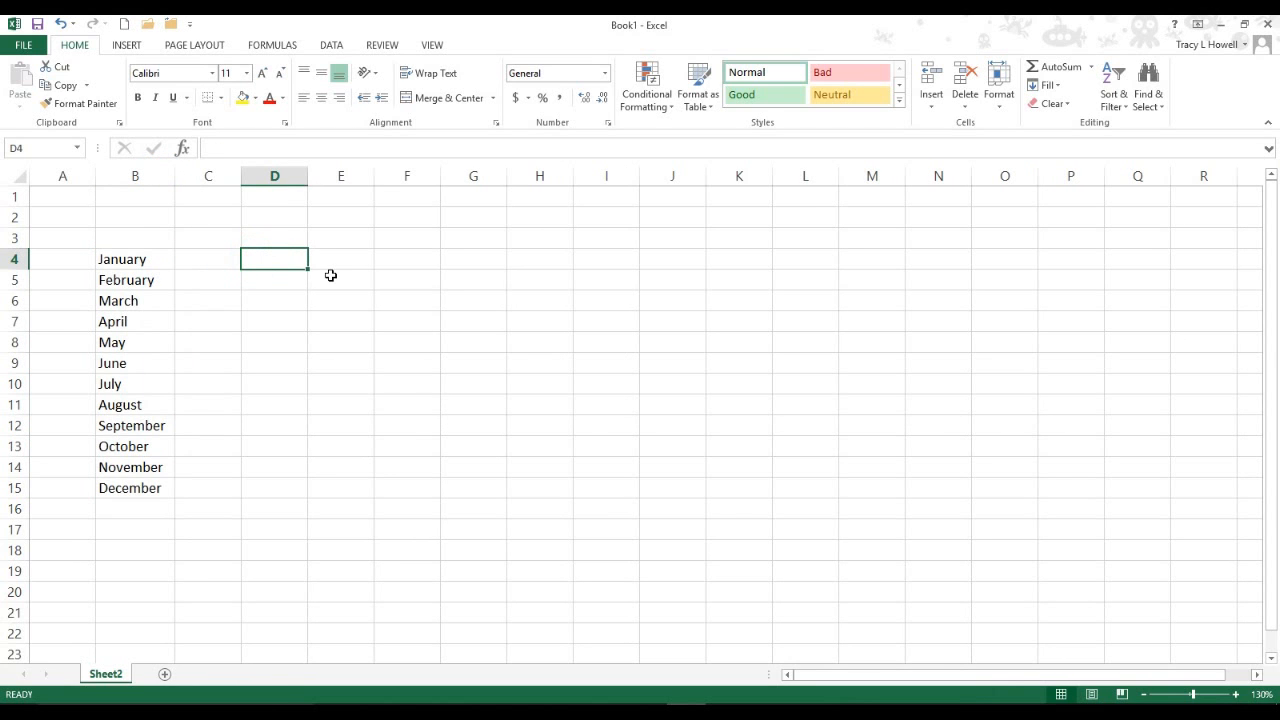
text(Monday)
key(Return)
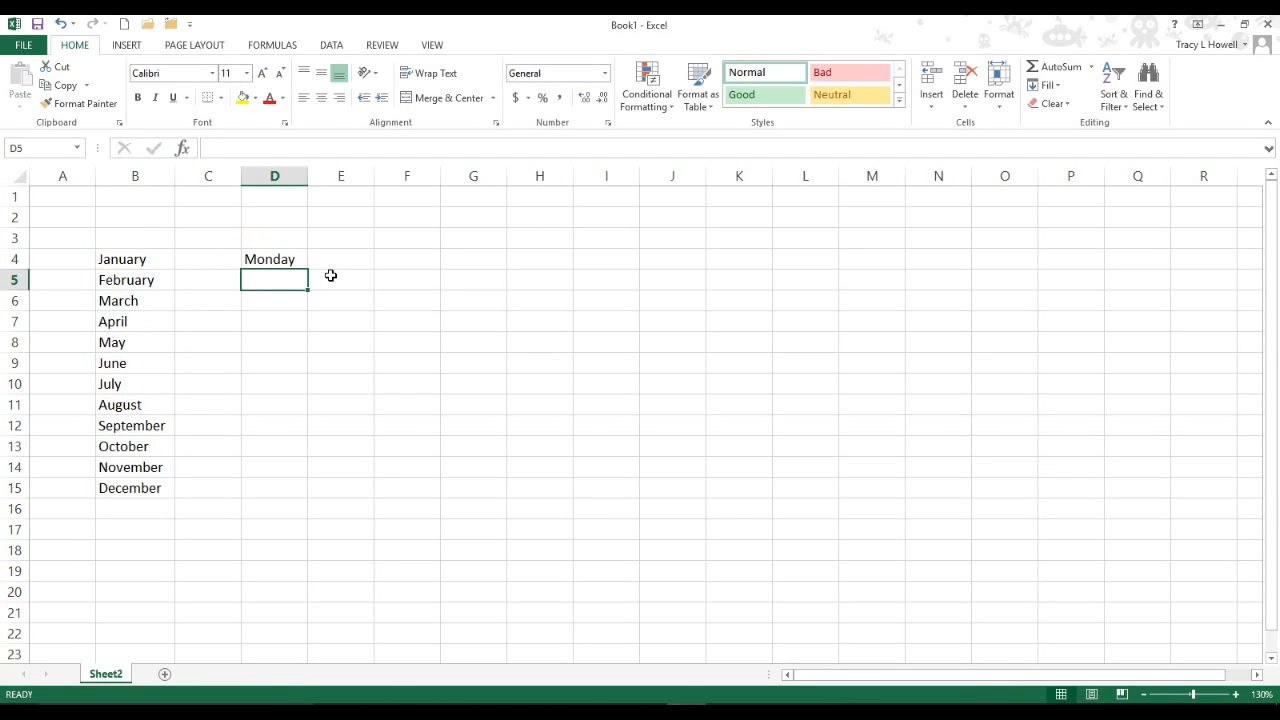
click(286, 261)
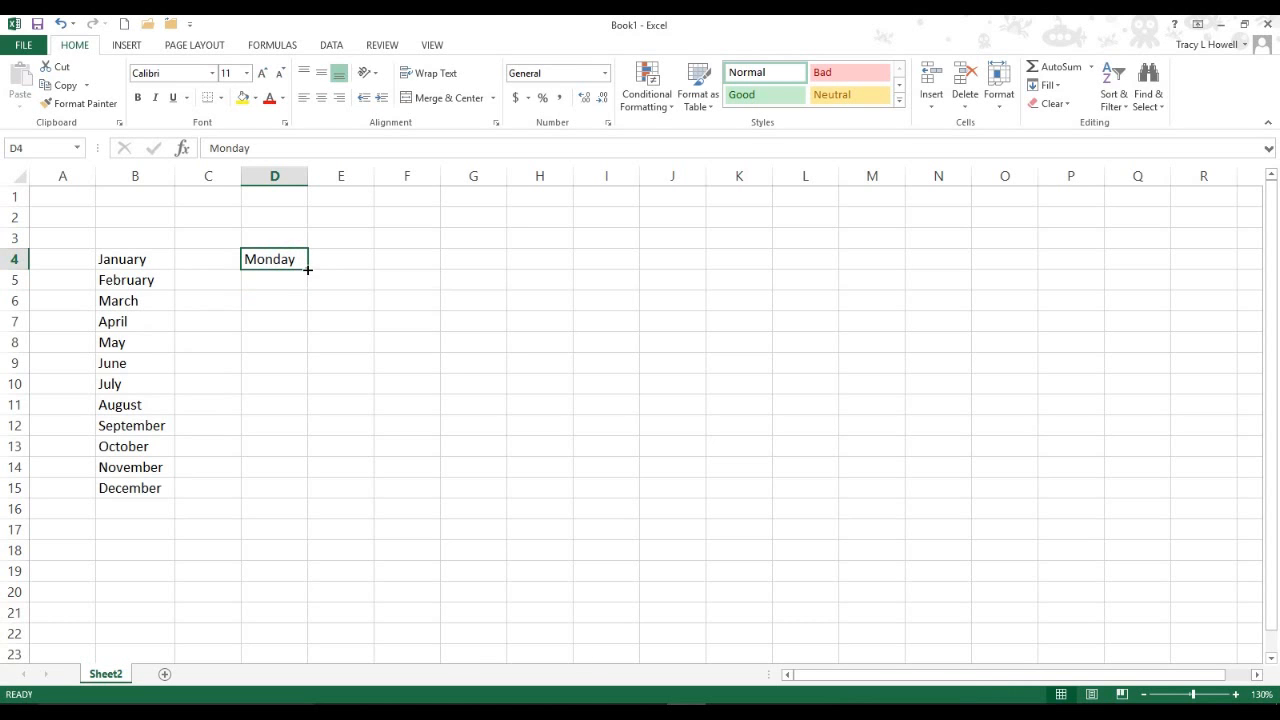
drag(308, 270, 293, 390)
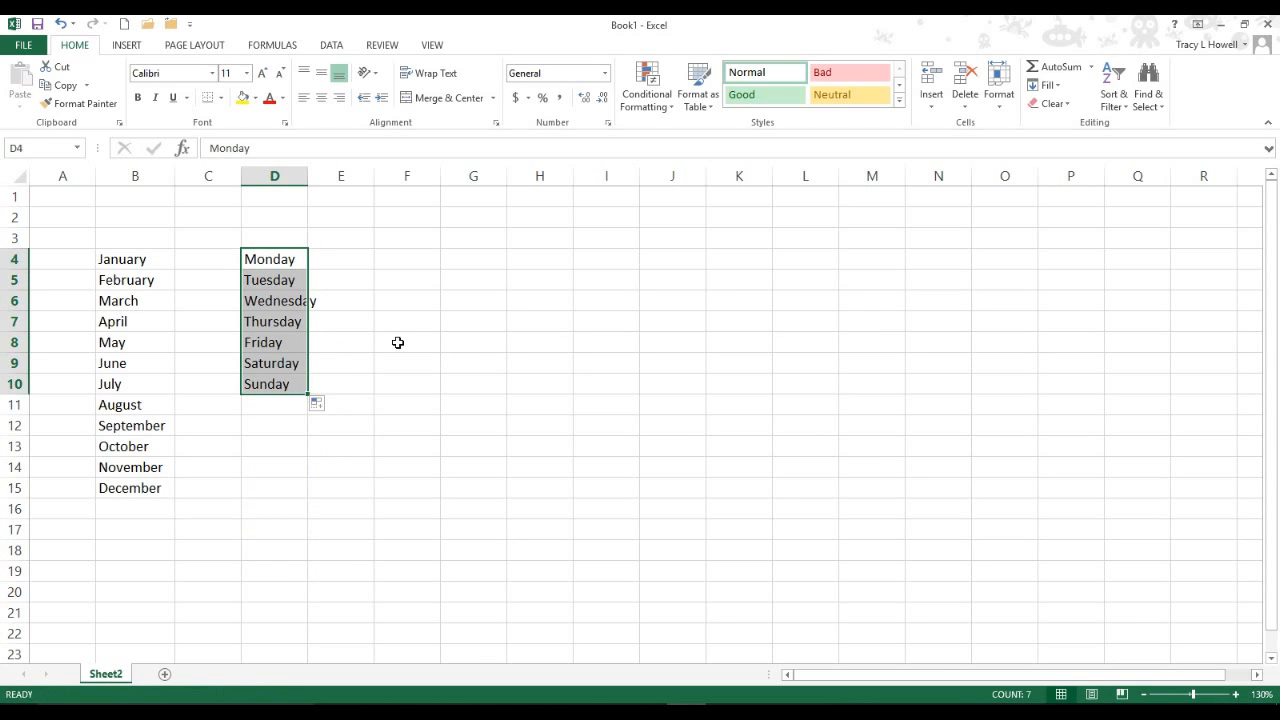
double_click(307, 176)
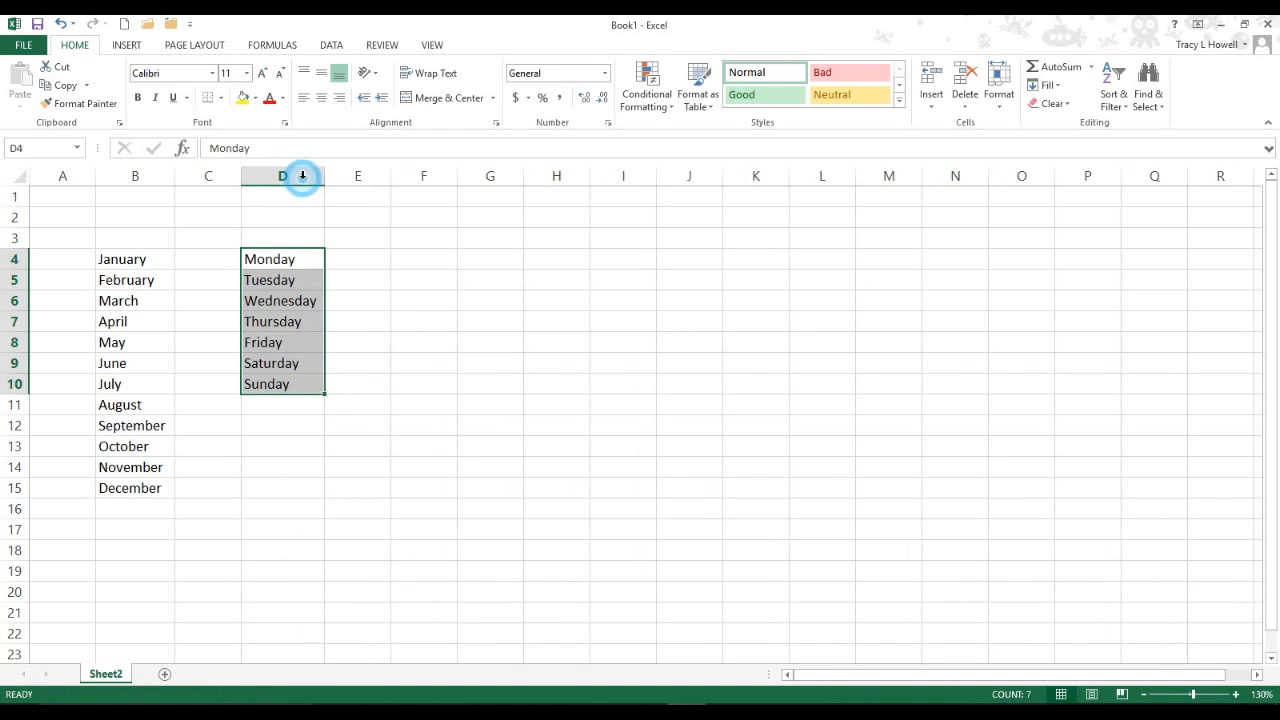
Enter the date 1/1/16 in F4 and fill the daily date series down to F9
click(423, 264)
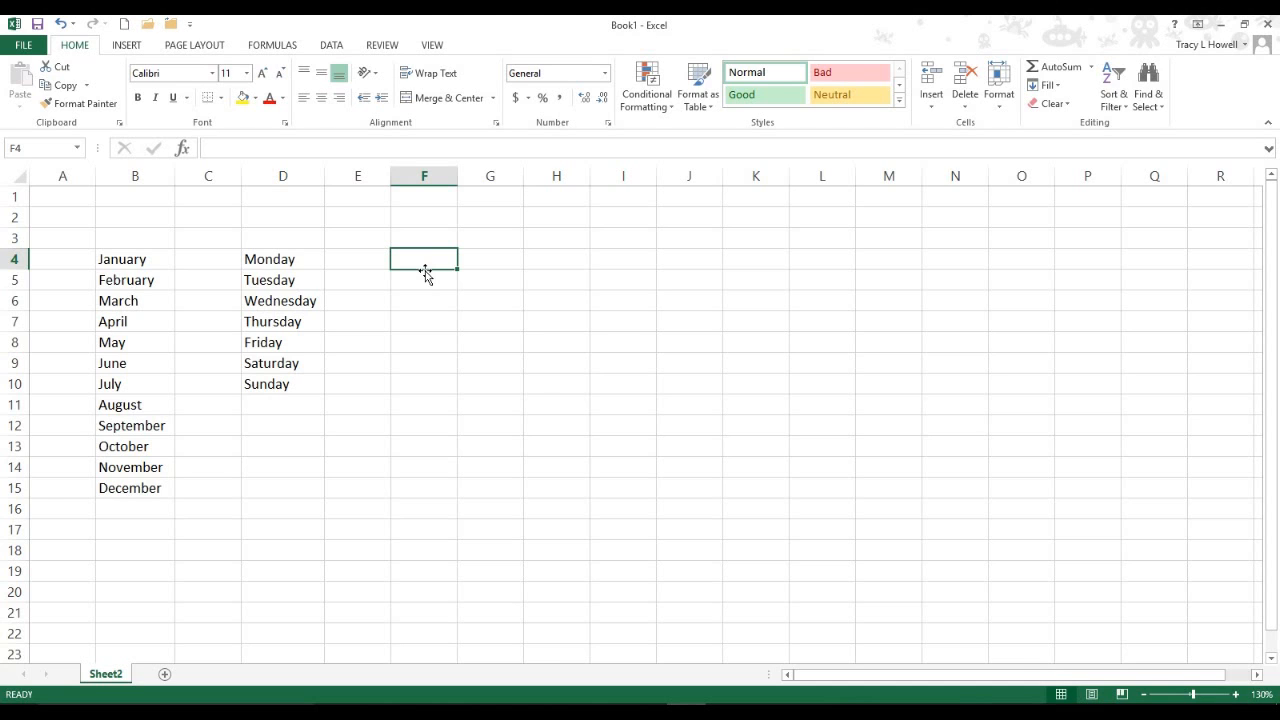
text(1/1)
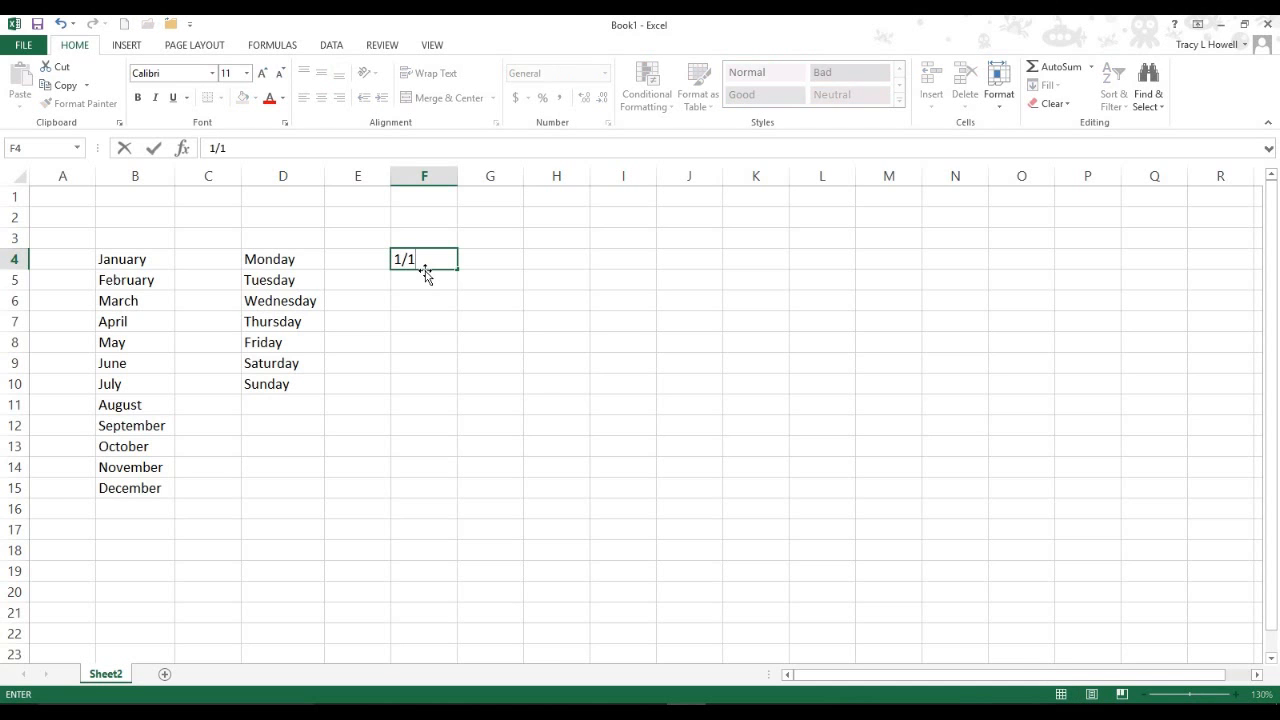
text(16)
key(BackSpace)
key(BackSpace)
text(/16)
key(Return)
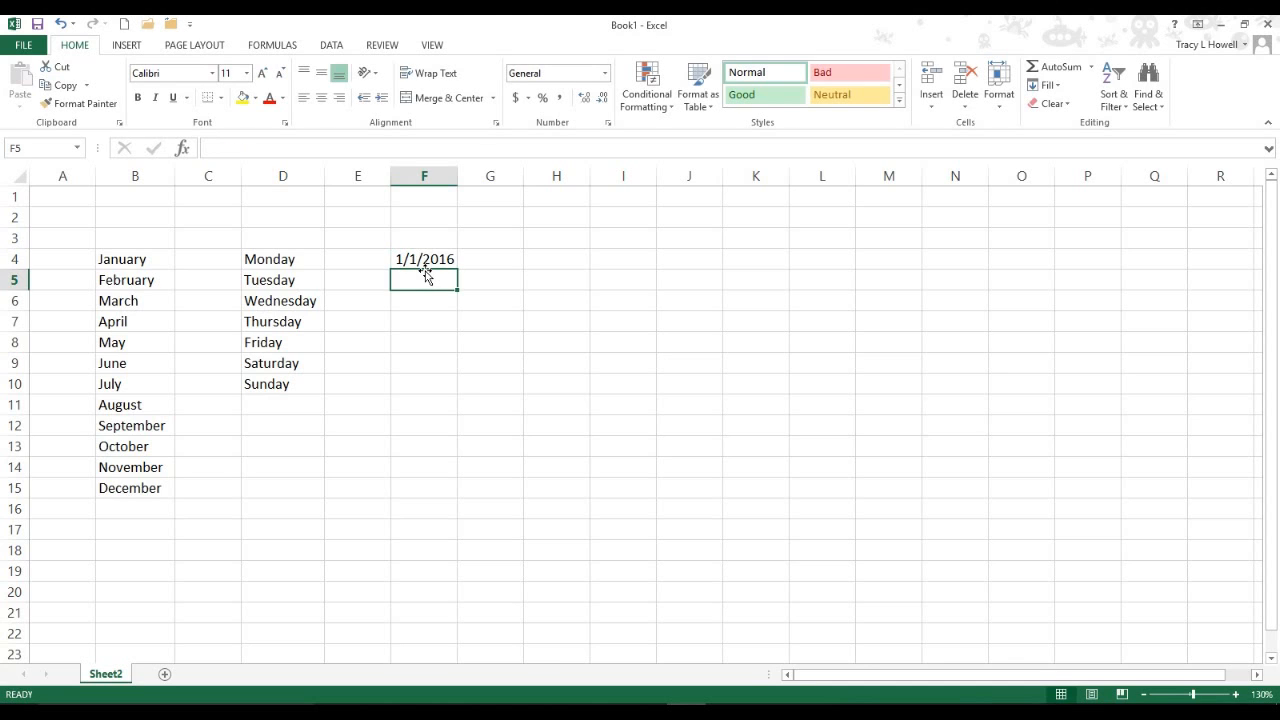
click(424, 259)
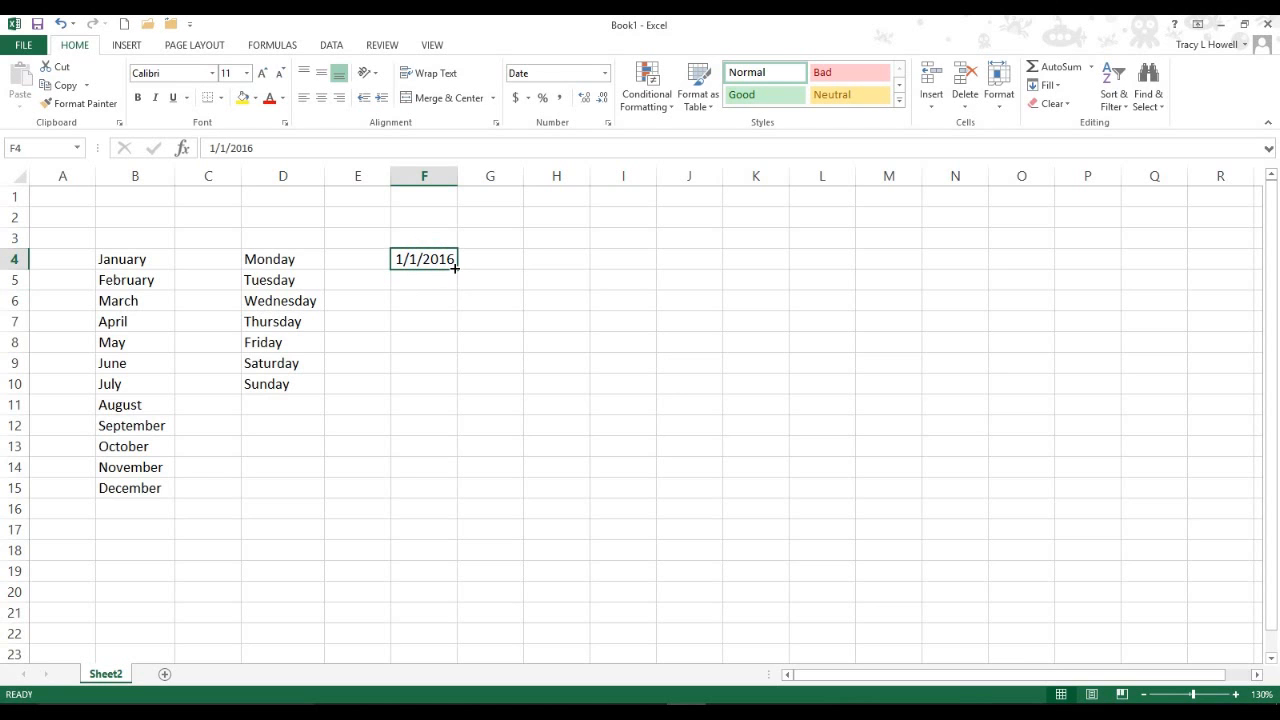
drag(455, 268, 460, 374)
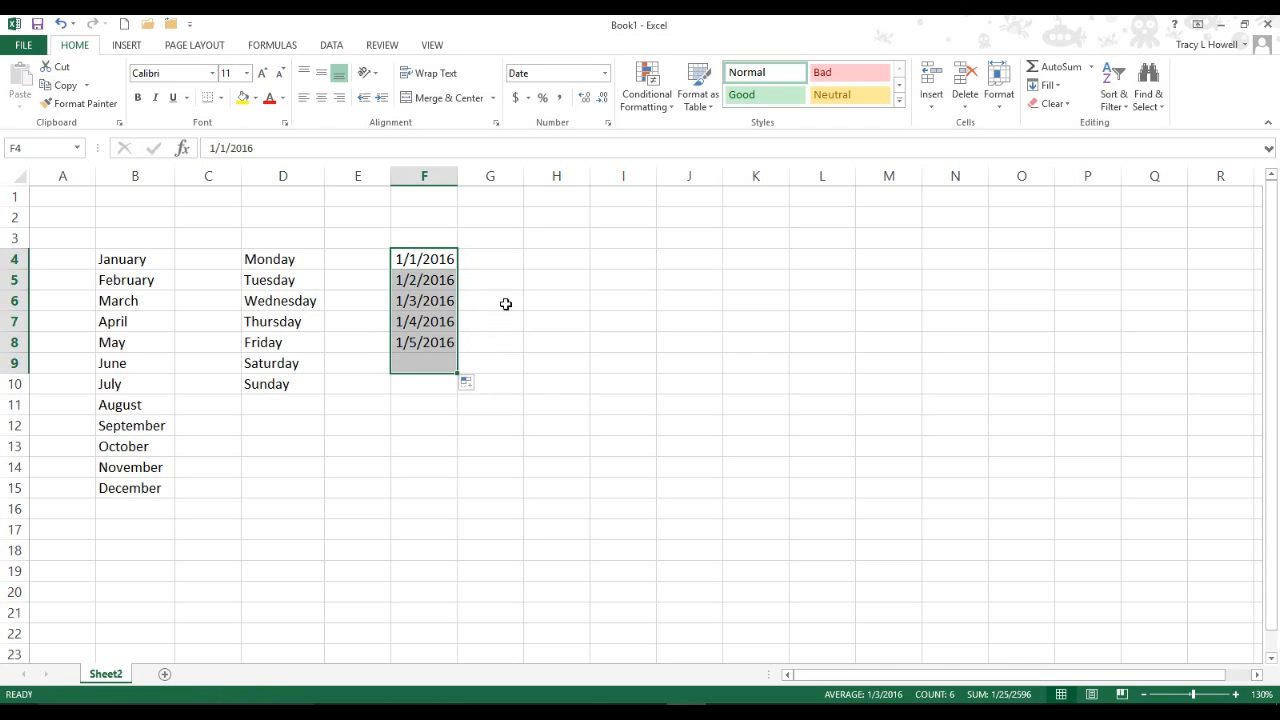
Enter the dates 1/1/2016 in H4 and 1/6/16 in H5
click(532, 259)
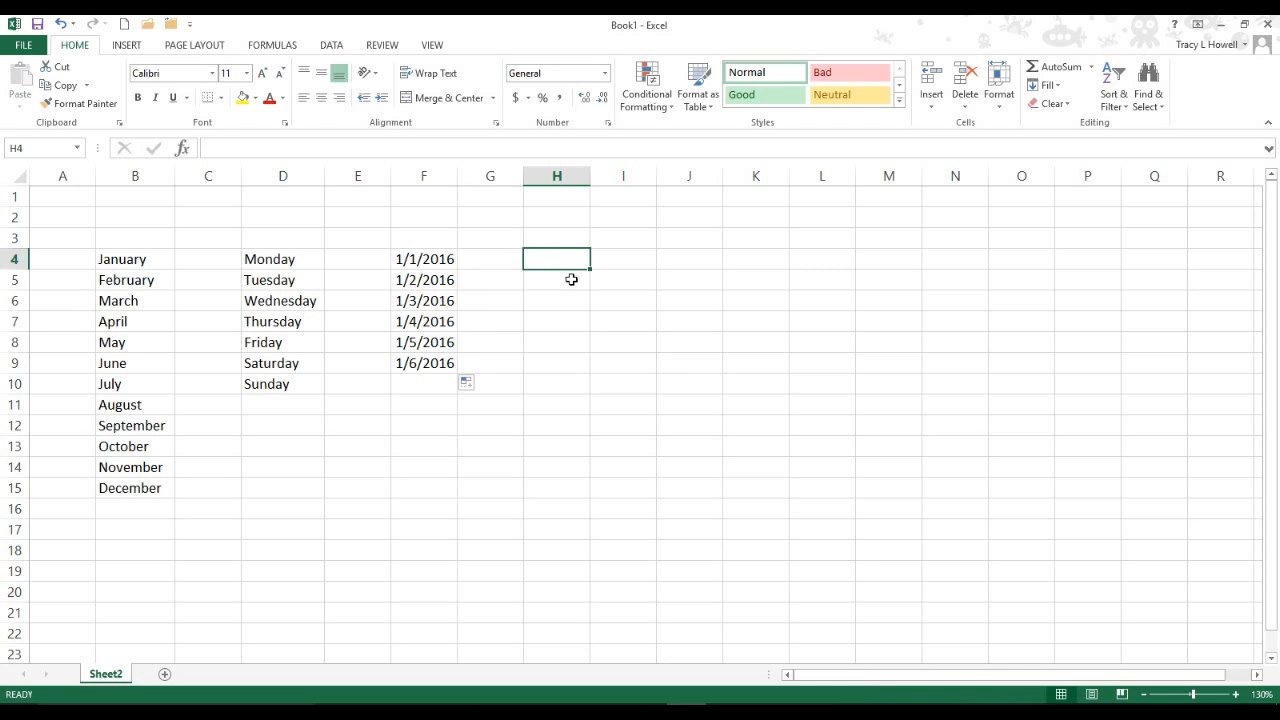
text(1/1/201)
text(6)
key(Return)
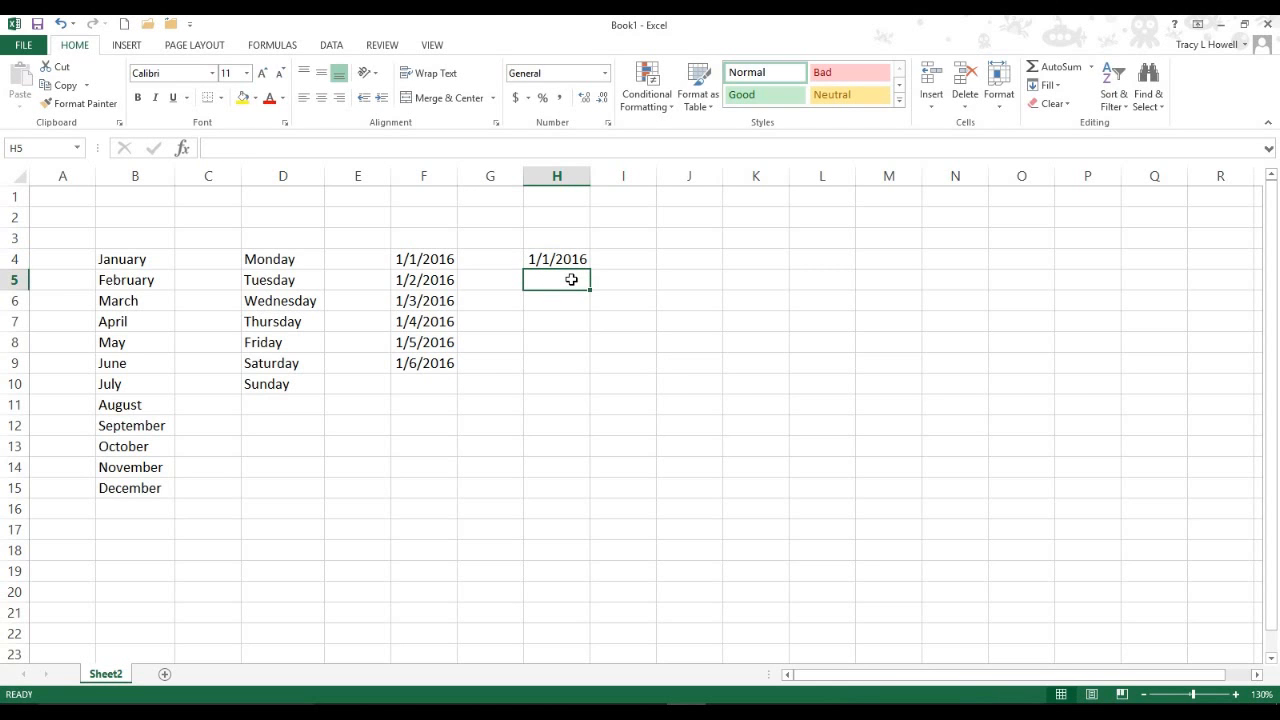
text(1/)
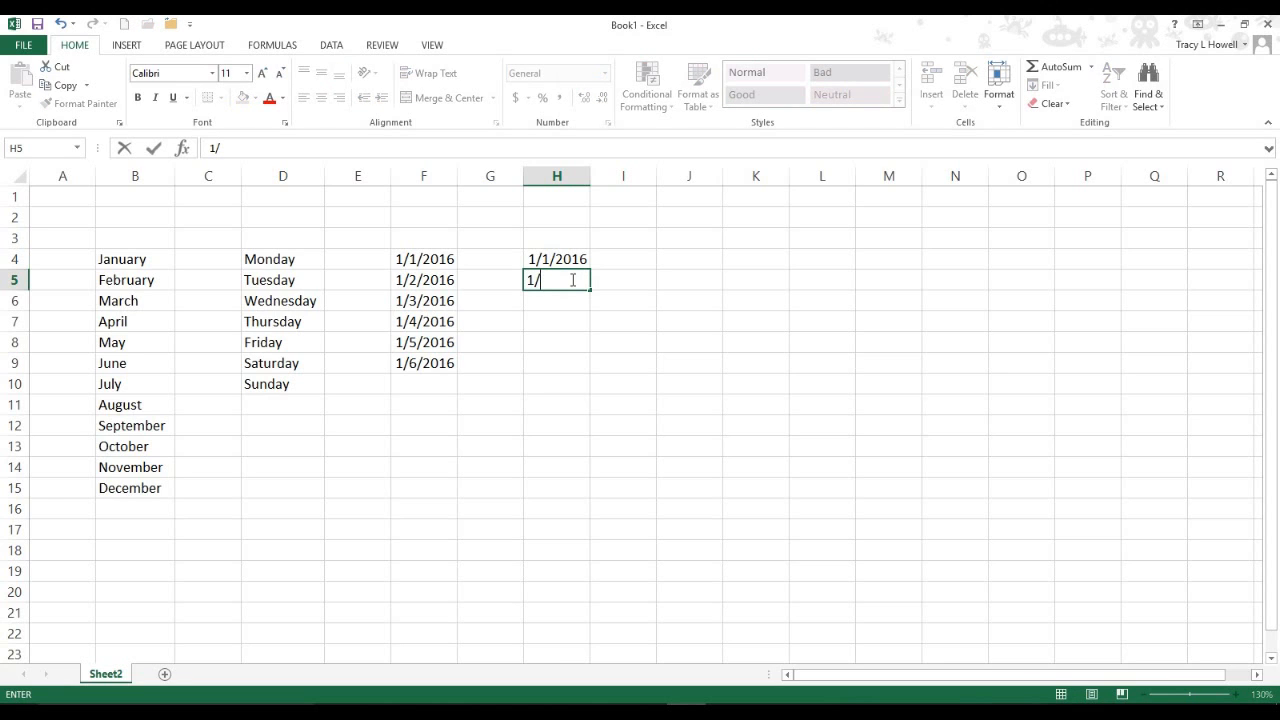
text(6/16)
key(Return)
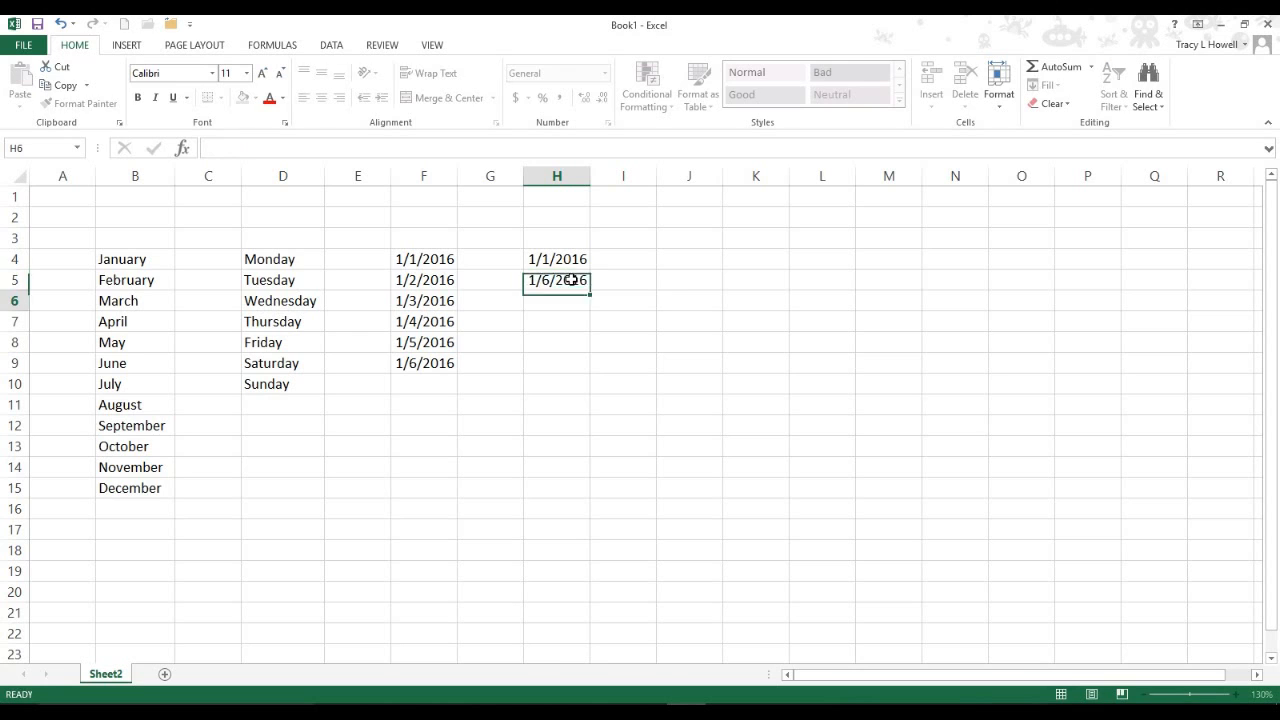
Extend the five-day date pattern from H4:H5 down to H13 and autofit column H
click(568, 256)
drag(568, 256, 557, 278)
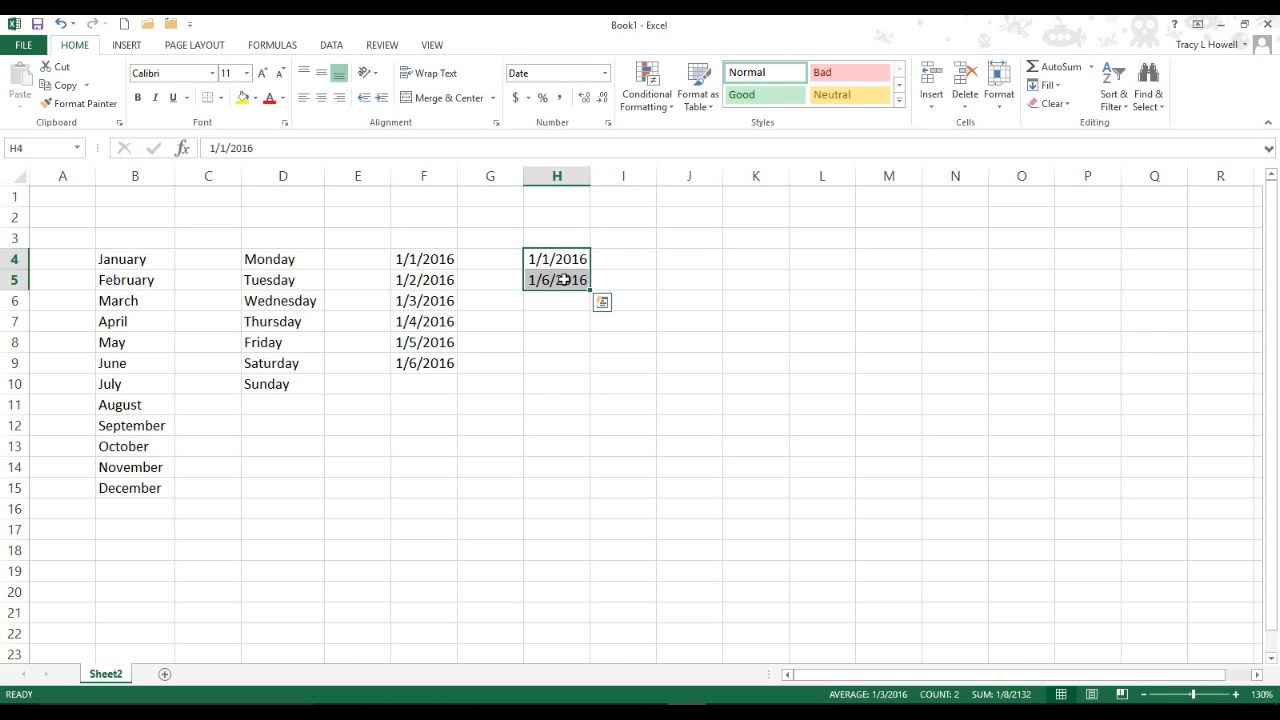
drag(591, 288, 581, 452)
drag(588, 180, 588, 180)
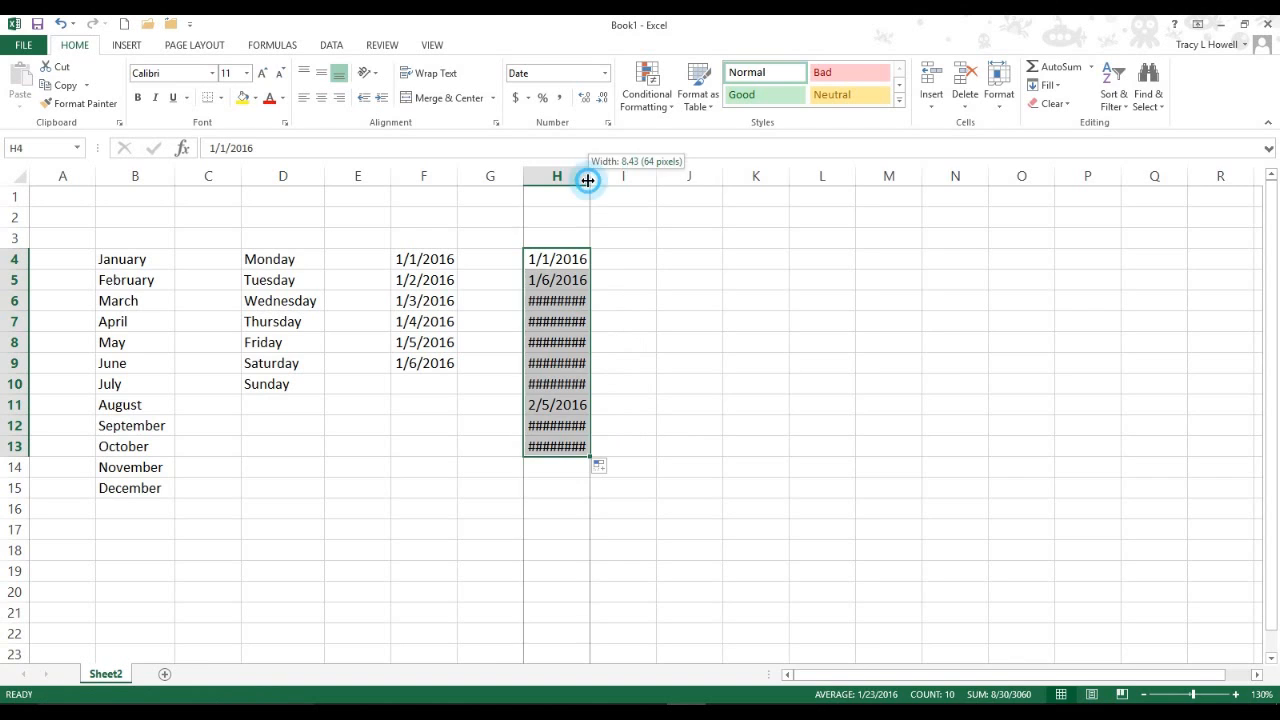
double_click(588, 180)
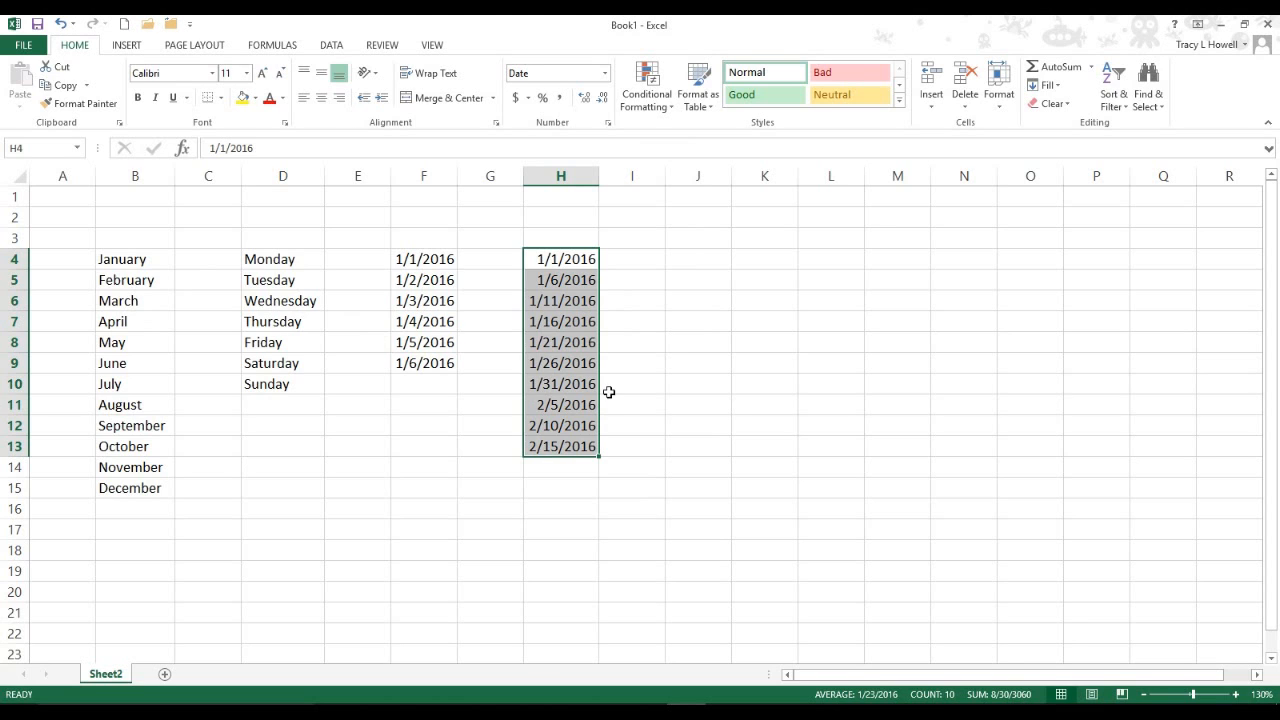
Enter 1st Period in J4 and 2nd Period in J5
click(699, 264)
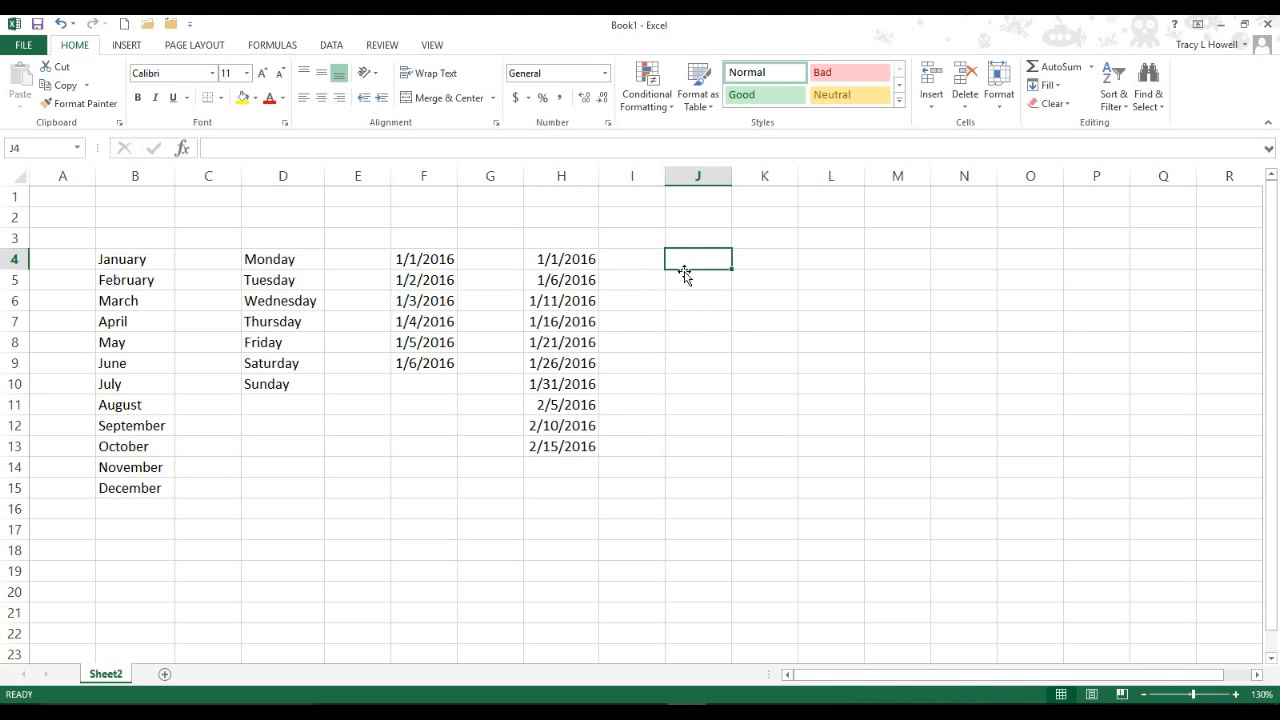
text(1st Pe)
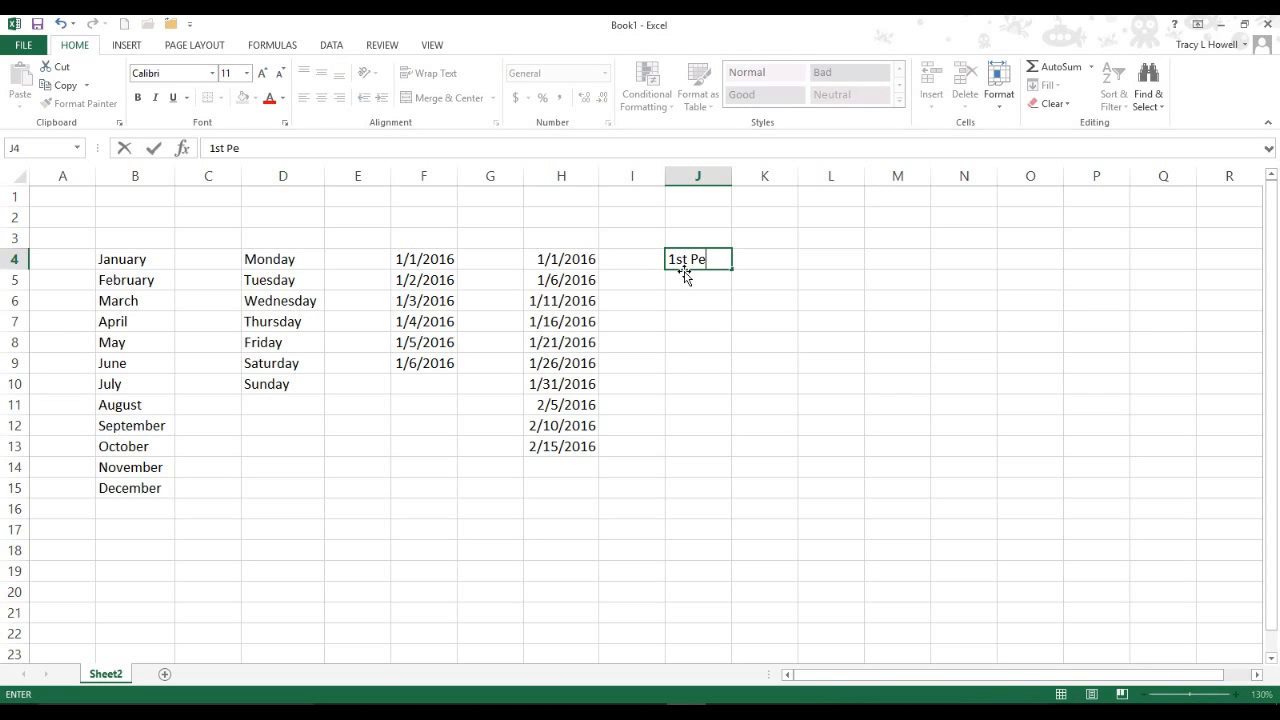
text(riod)
key(Return)
text(2nd Period)
key(Return)
Fill the period series from J4:J5 down to 7th Period in J10 and autofit column J
drag(684, 271, 737, 403)
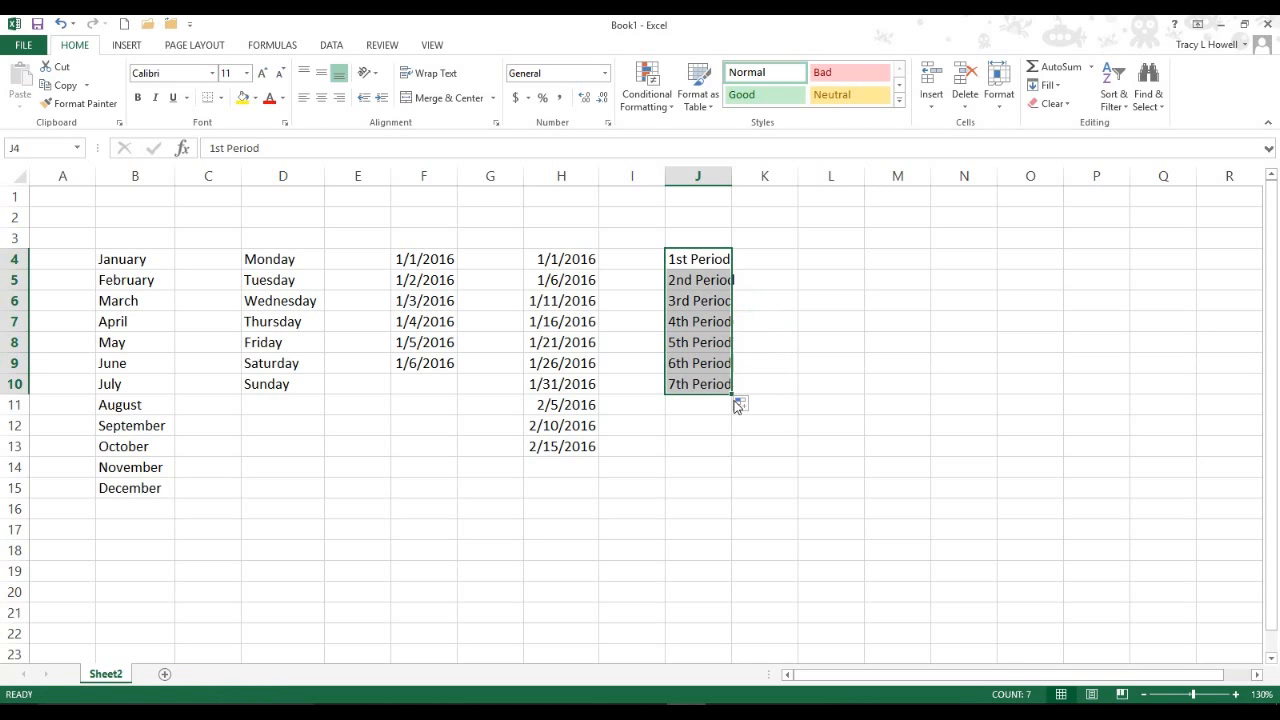
click(730, 190)
double_click(731, 178)
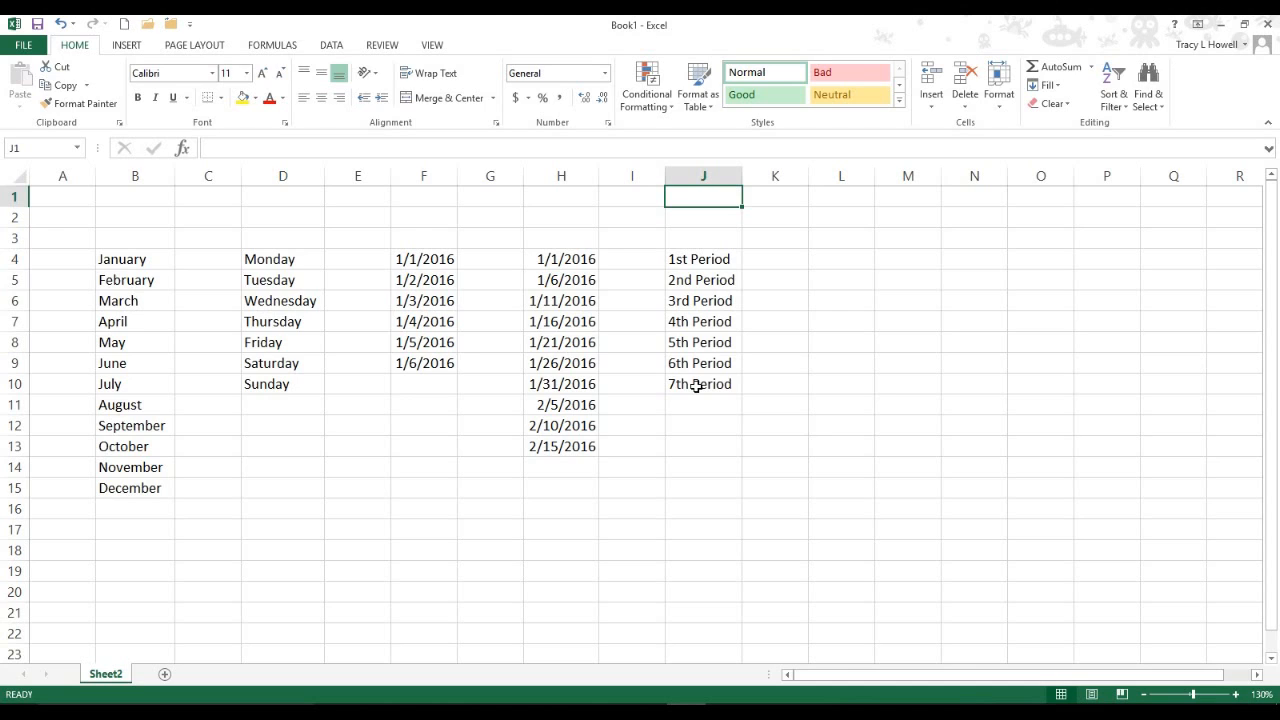
Enter the color list Yellow, Blue, Green, Red, Purple and Orange in cells L4 through L9
click(837, 260)
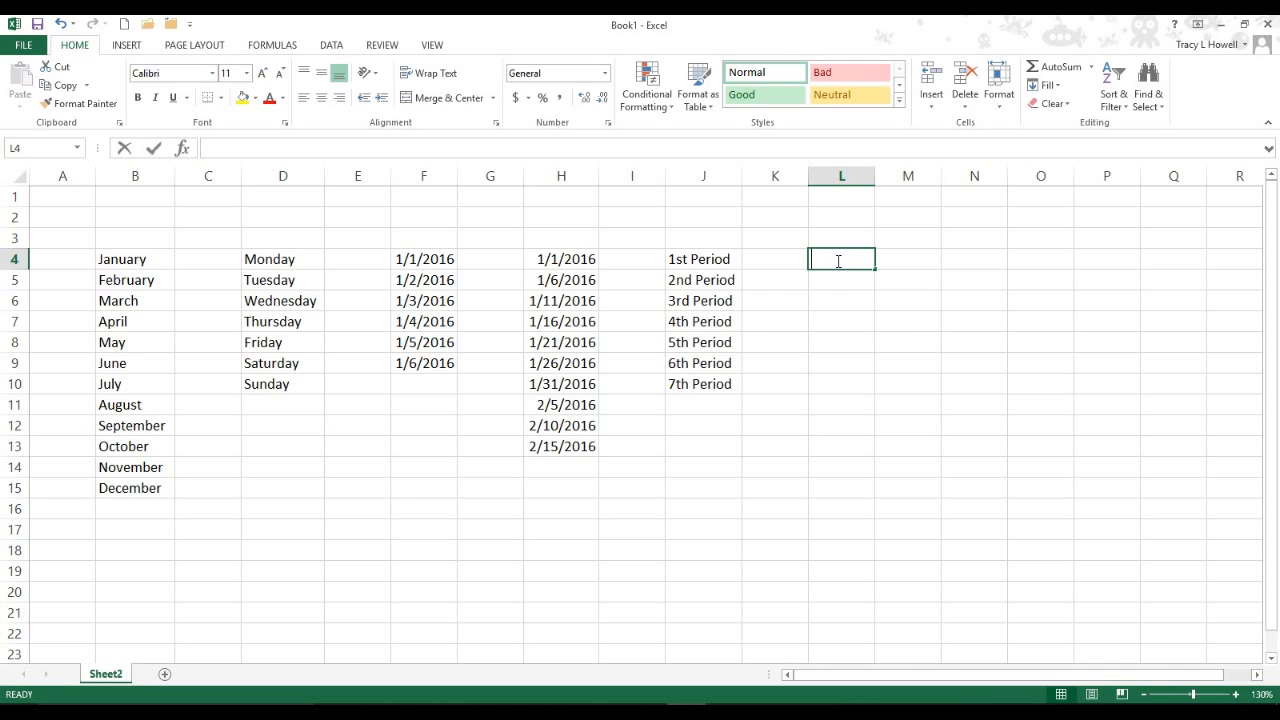
text(Yellow)
key(BackSpace)
key(BackSpace)
key(BackSpace)
text(low)
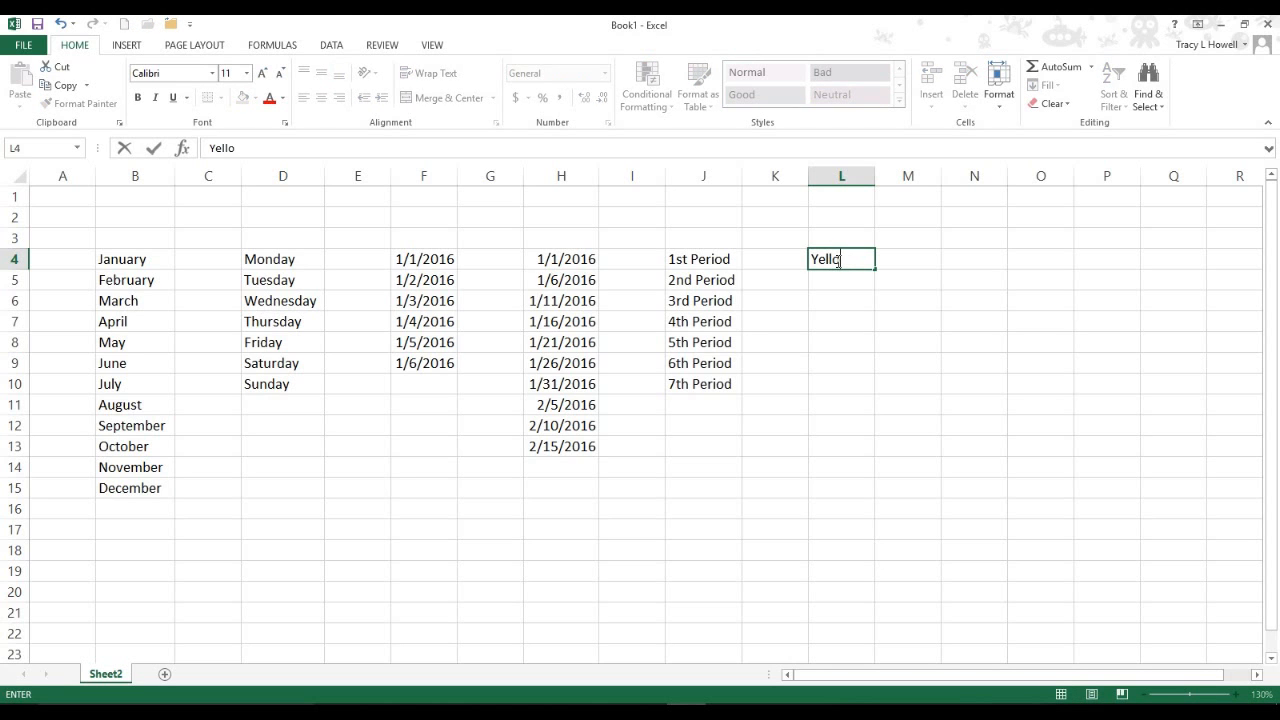
key(Return)
text(Blue)
key(Return)
text(Green)
key(Return)
text(Red)
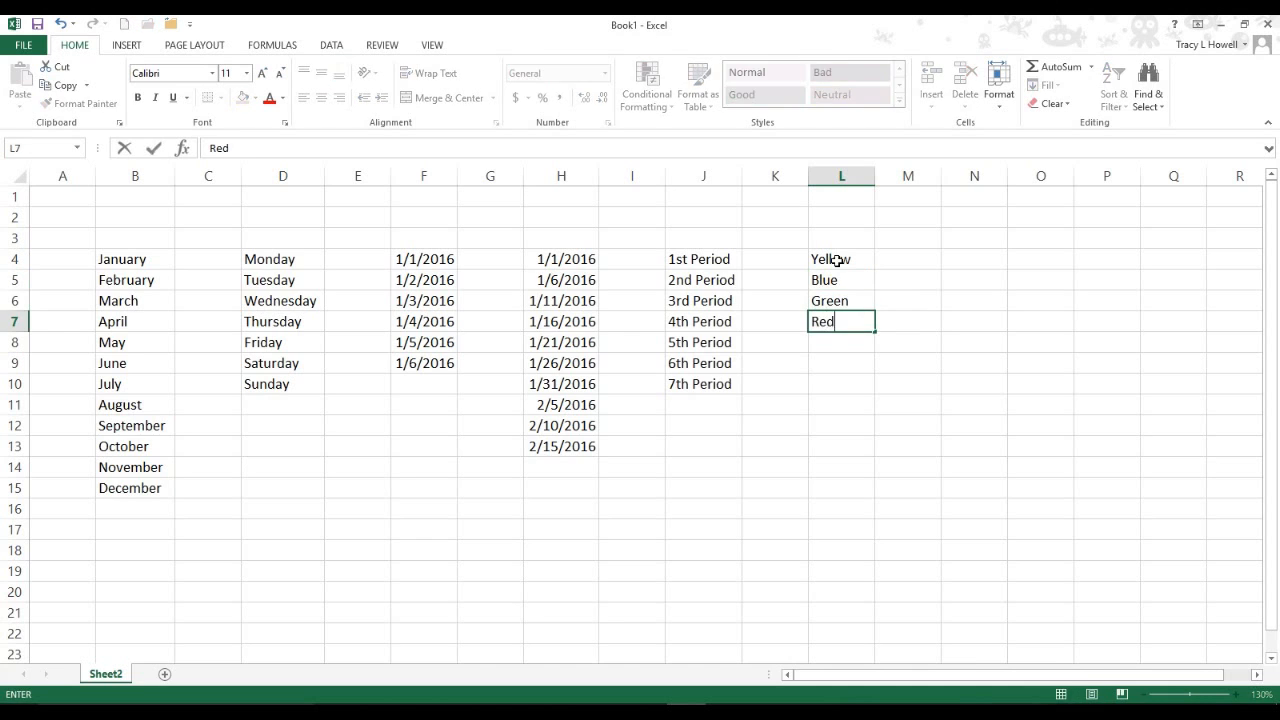
key(Return)
text(P)
text(rple)
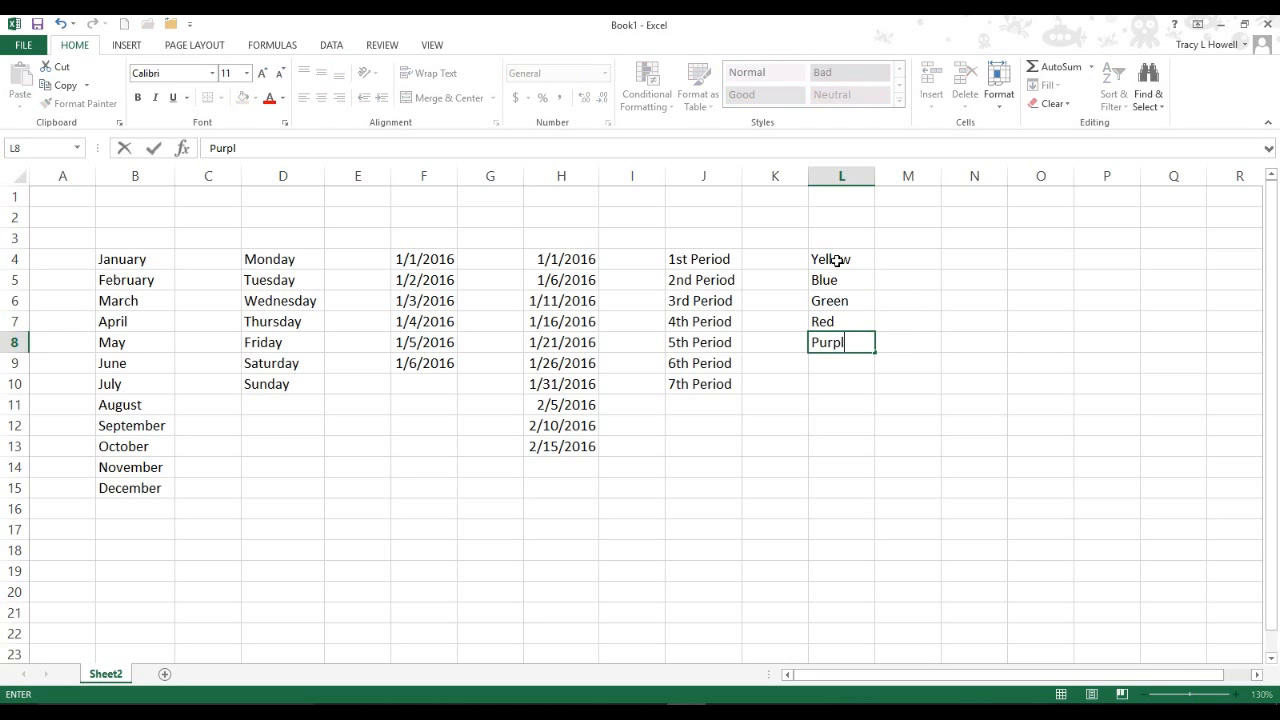
key(Return)
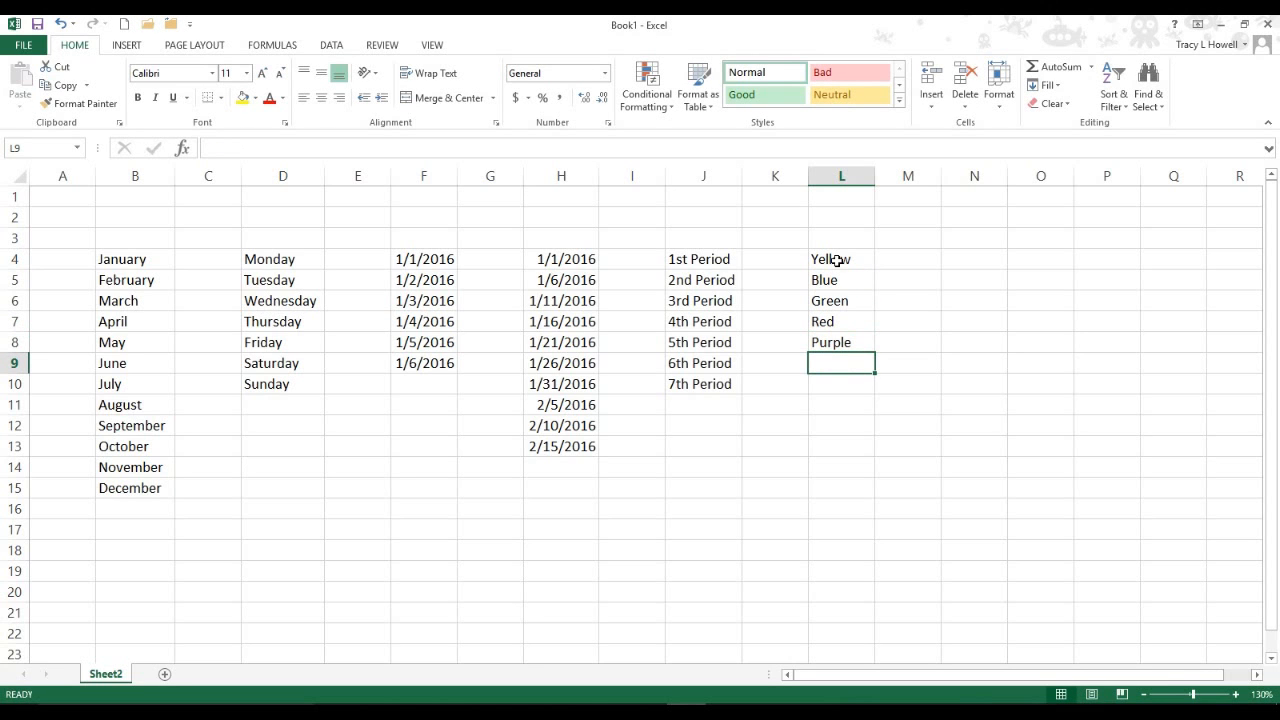
text(Orange)
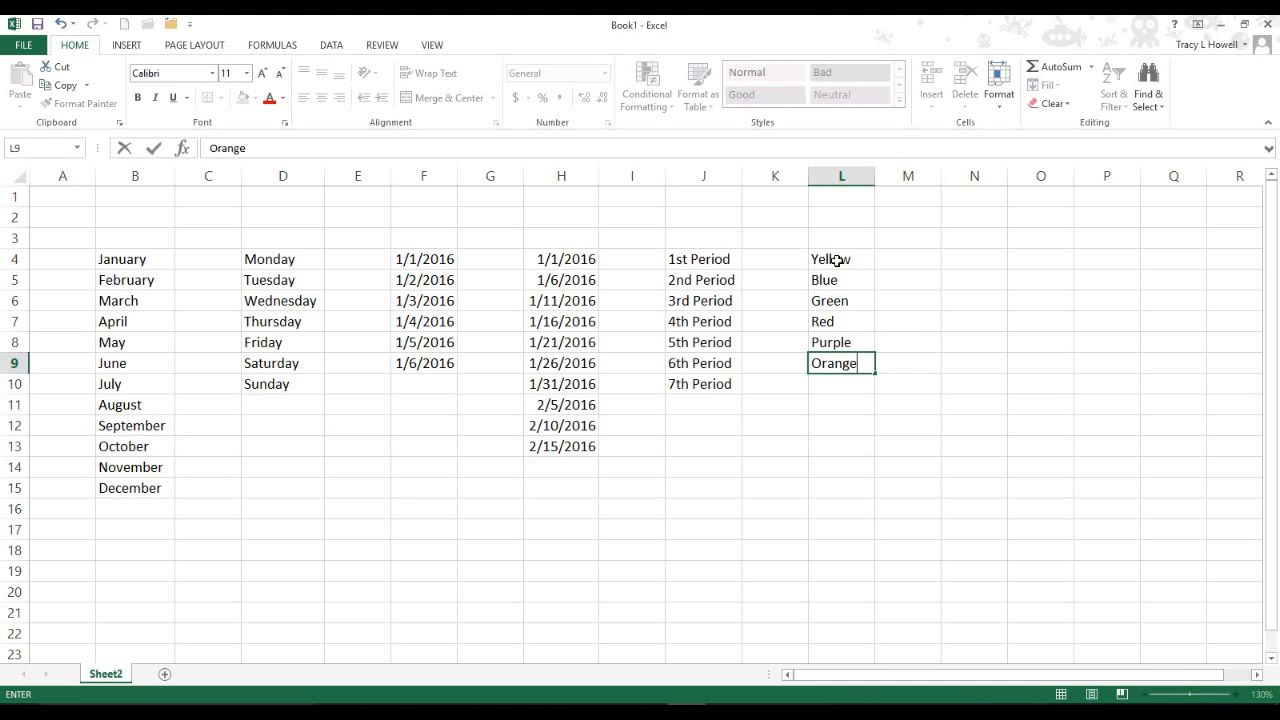
key(Return)
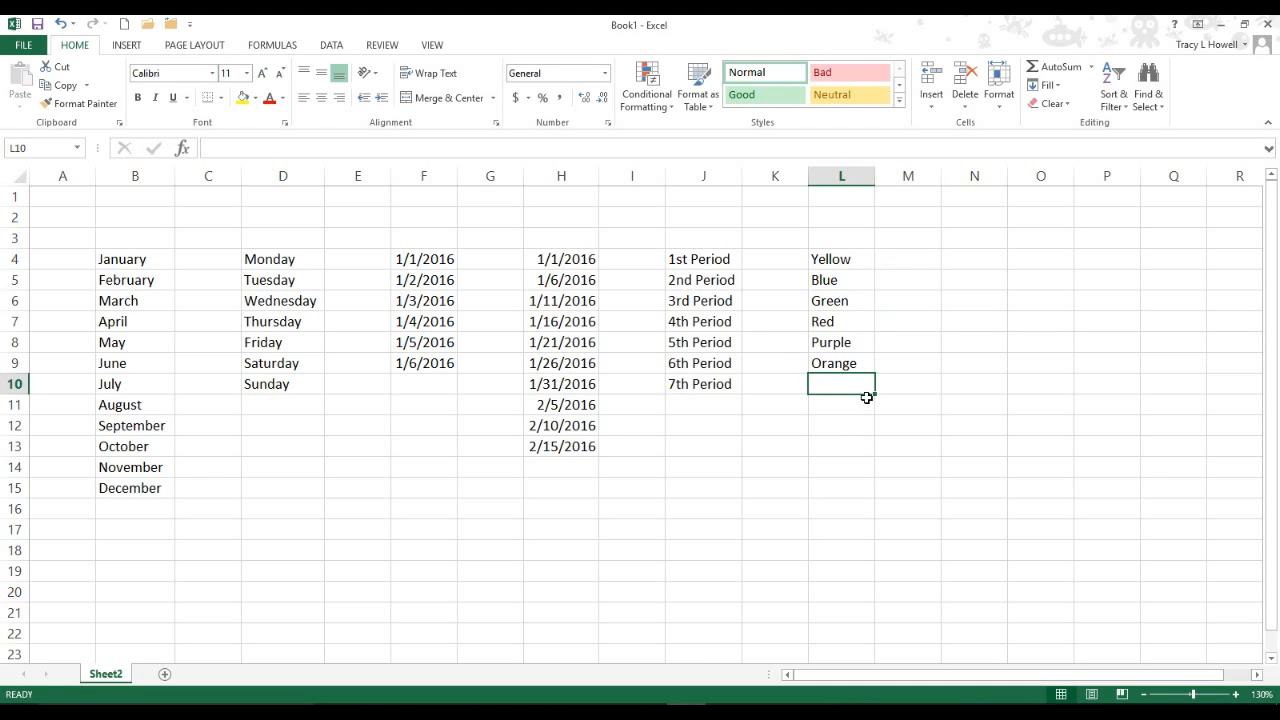
click(859, 261)
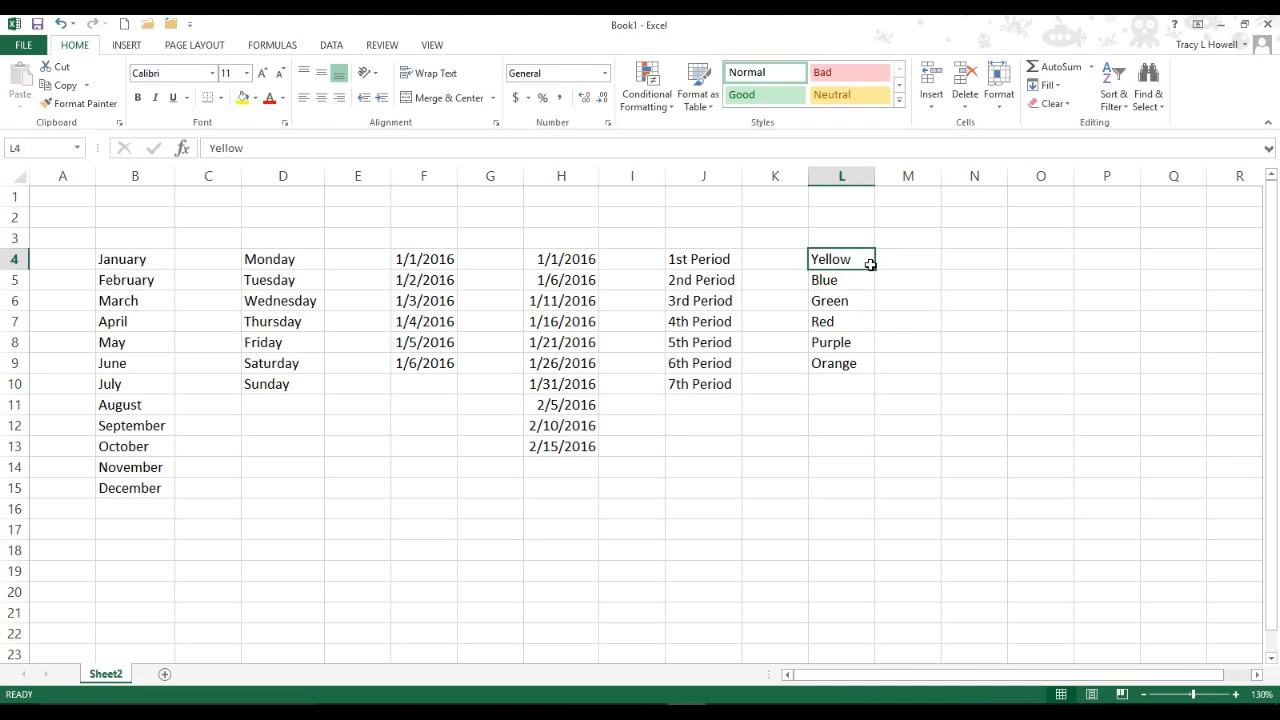
mouse_move(876, 269)
mouse_down()
mouse_move(879, 333)
mouse_move(871, 268)
mouse_up()
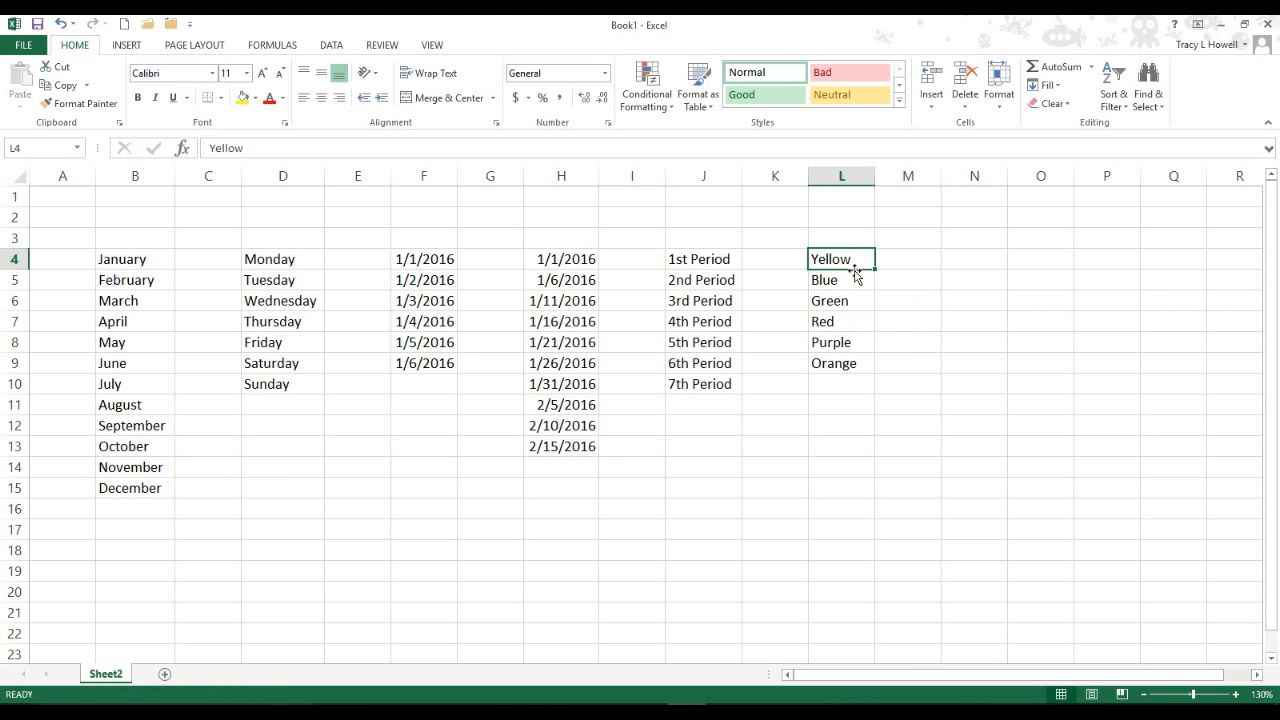
click(841, 364)
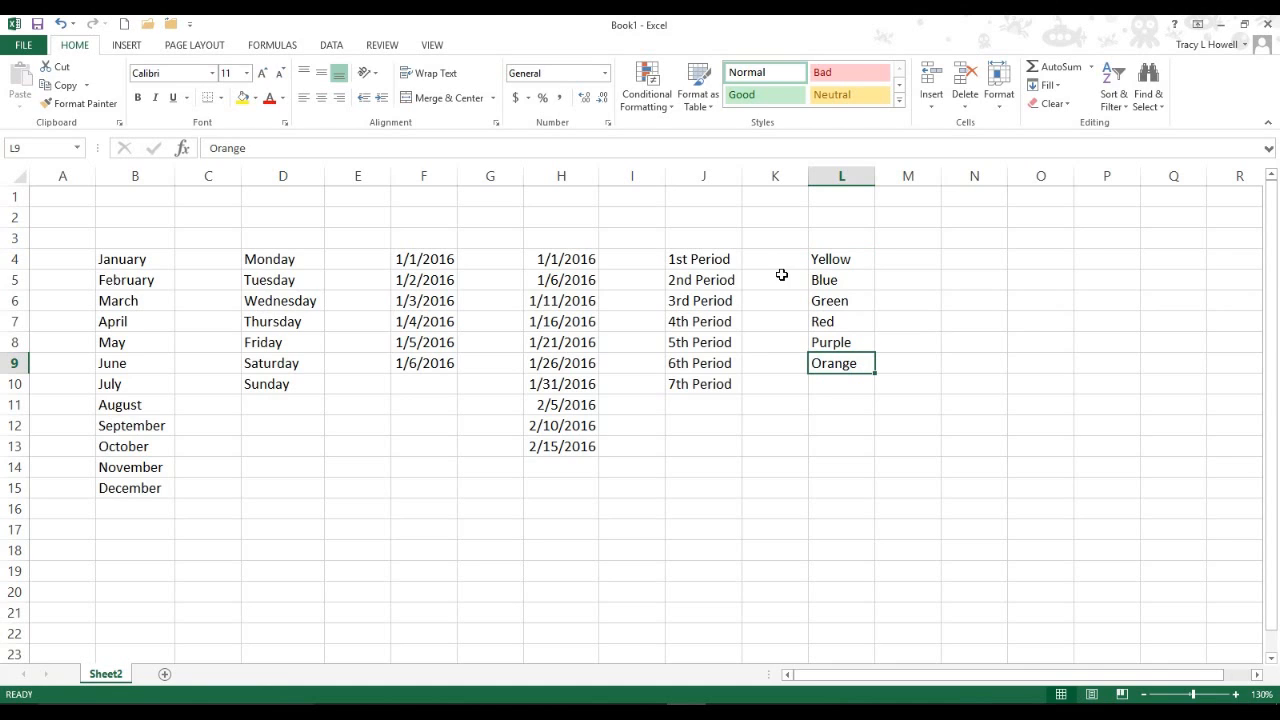
Open the custom lists editor from the General section of the advanced Excel options
click(24, 46)
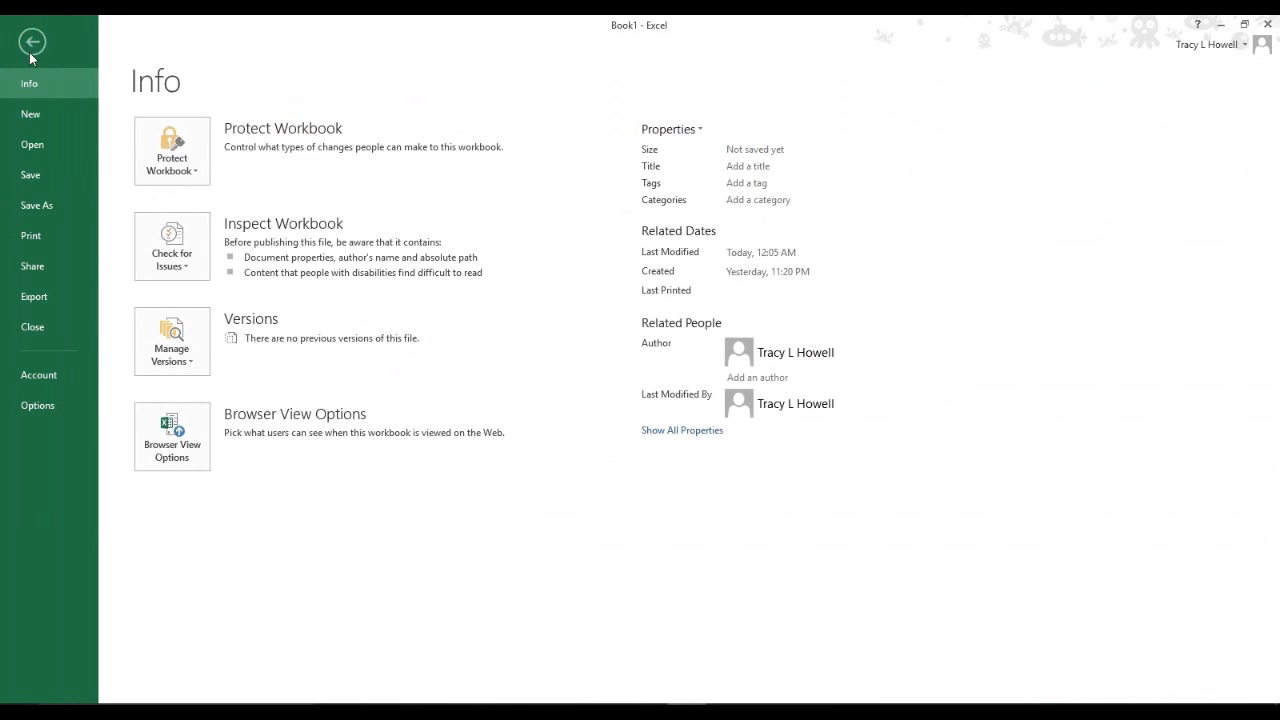
click(37, 410)
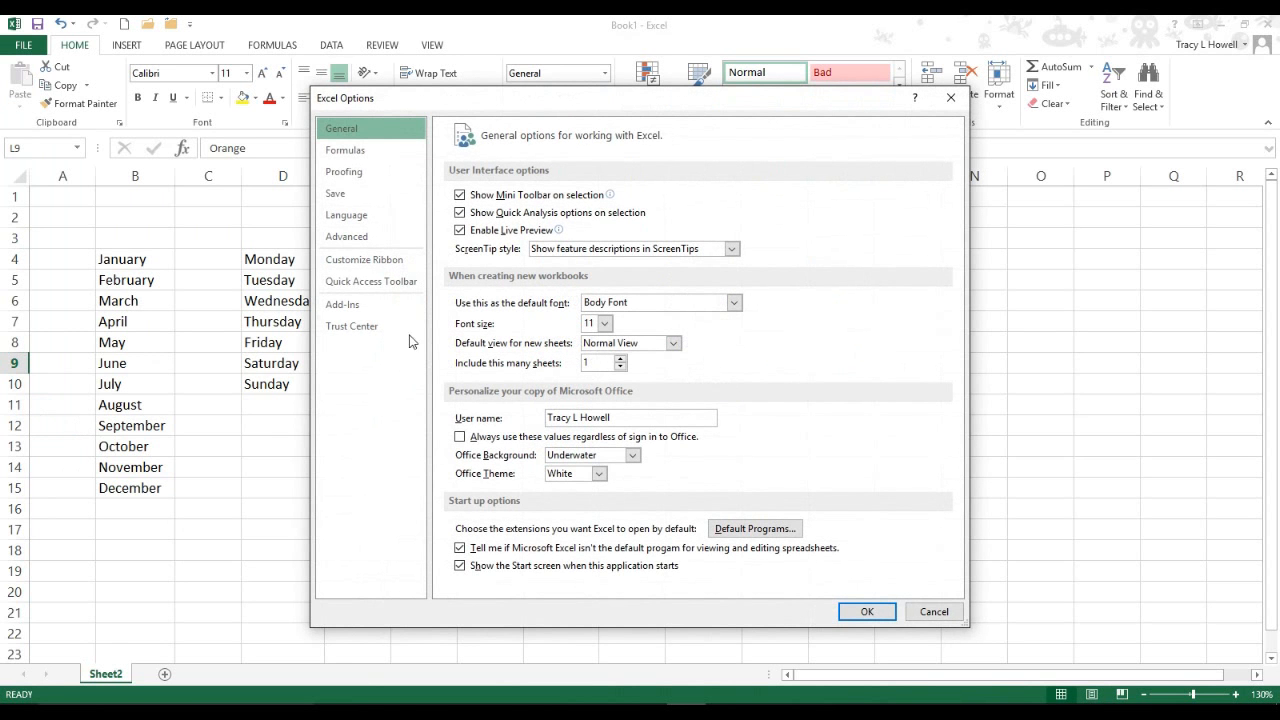
click(350, 240)
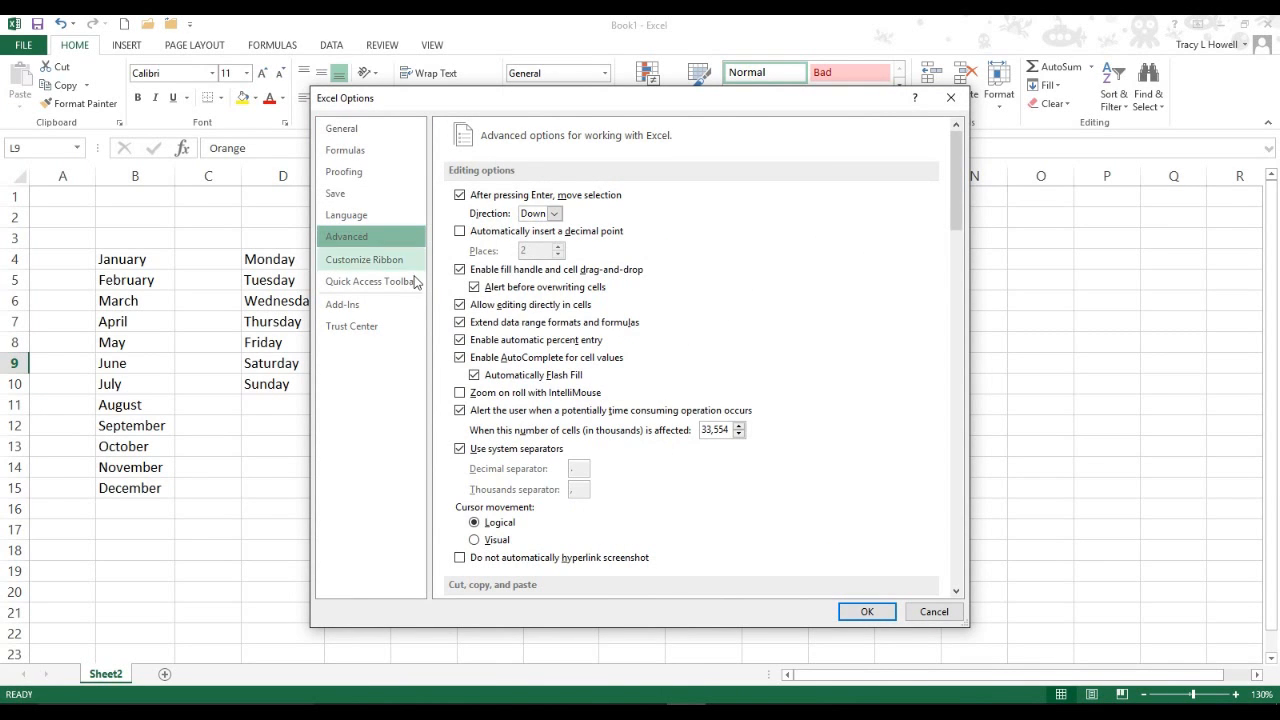
scroll(917, 468, down, 12)
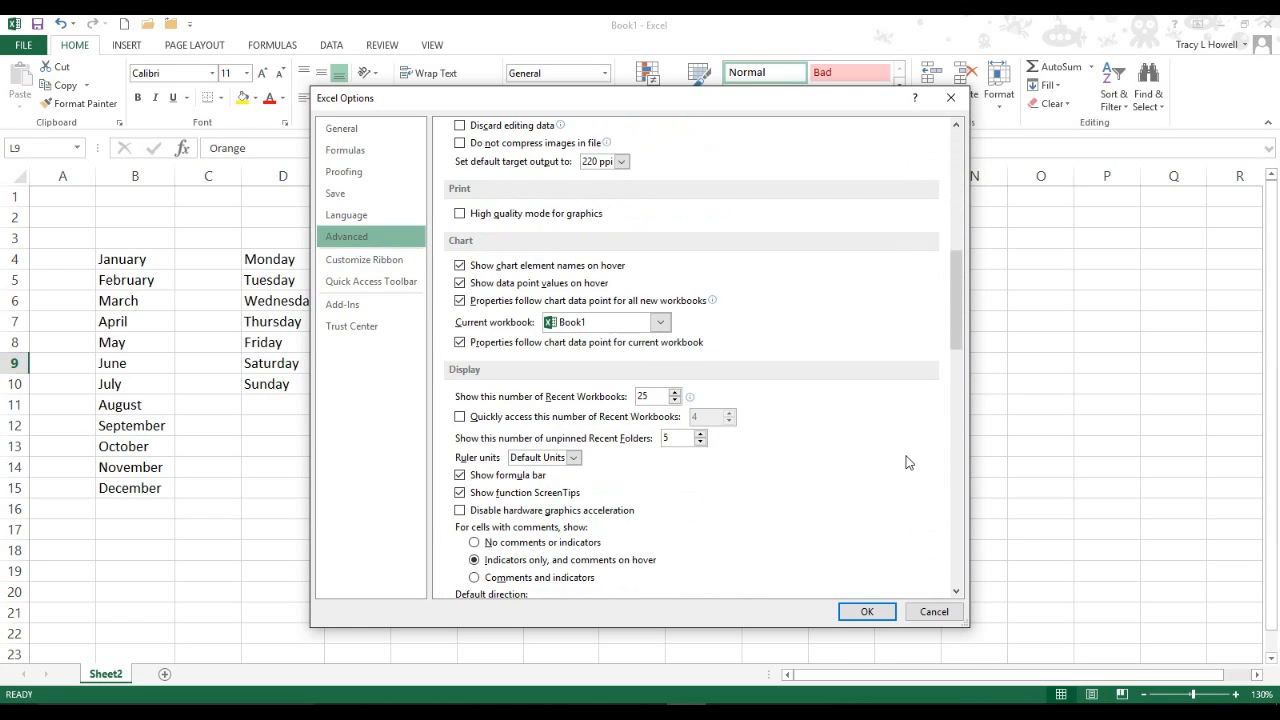
scroll(908, 462, down, 10)
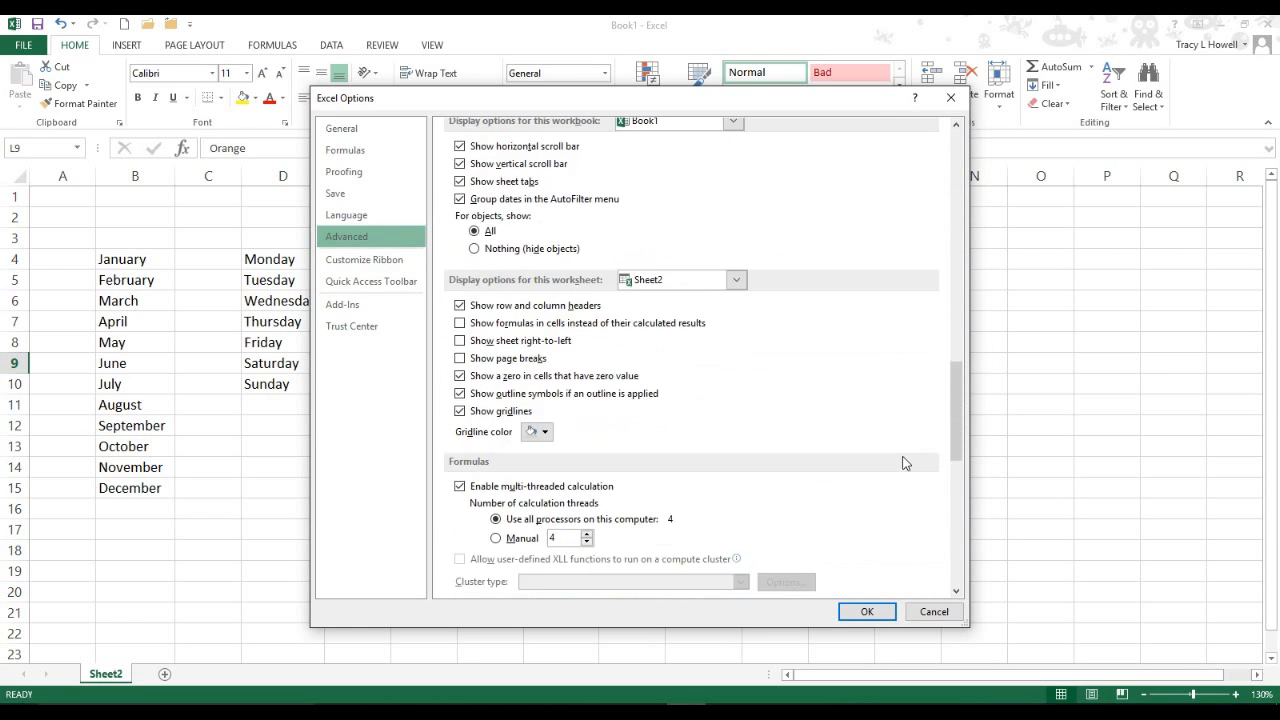
scroll(897, 467, down, 10)
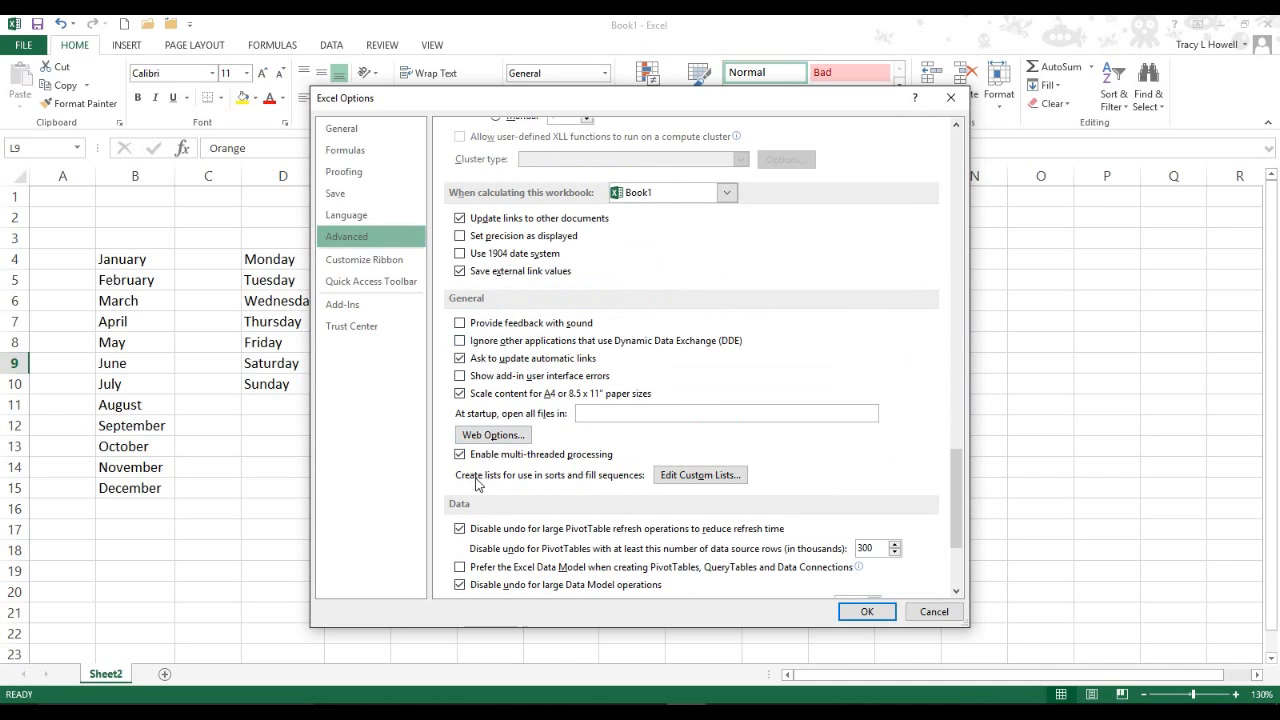
click(682, 477)
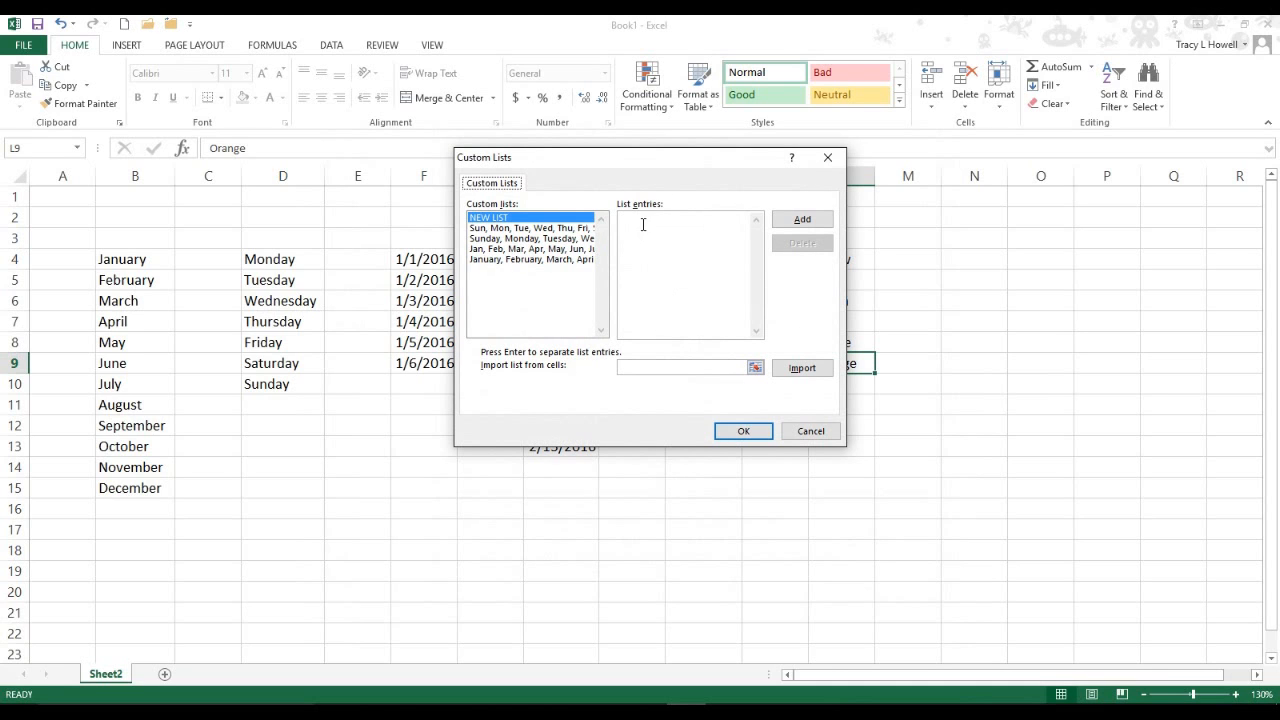
Add a custom list with the entries Yellow, Blue, Green, Red, Purple and Orange, and accept the list and options
drag(646, 164, 572, 188)
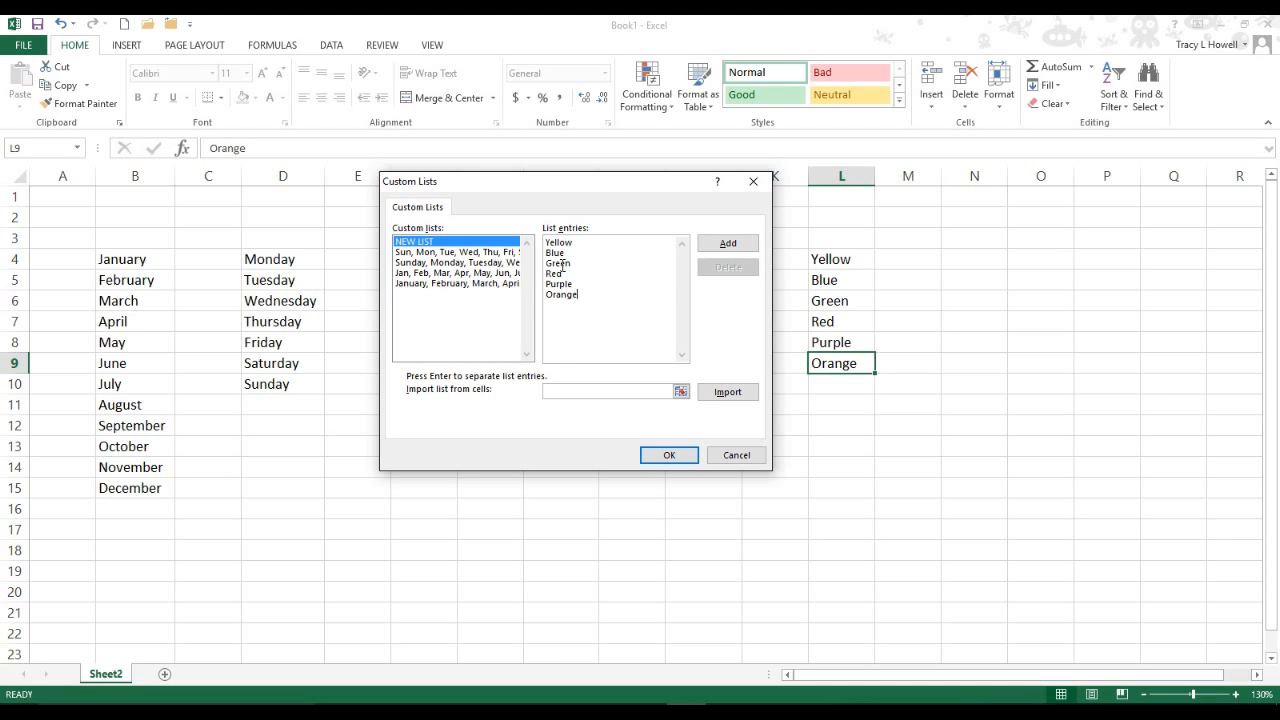
click(715, 243)
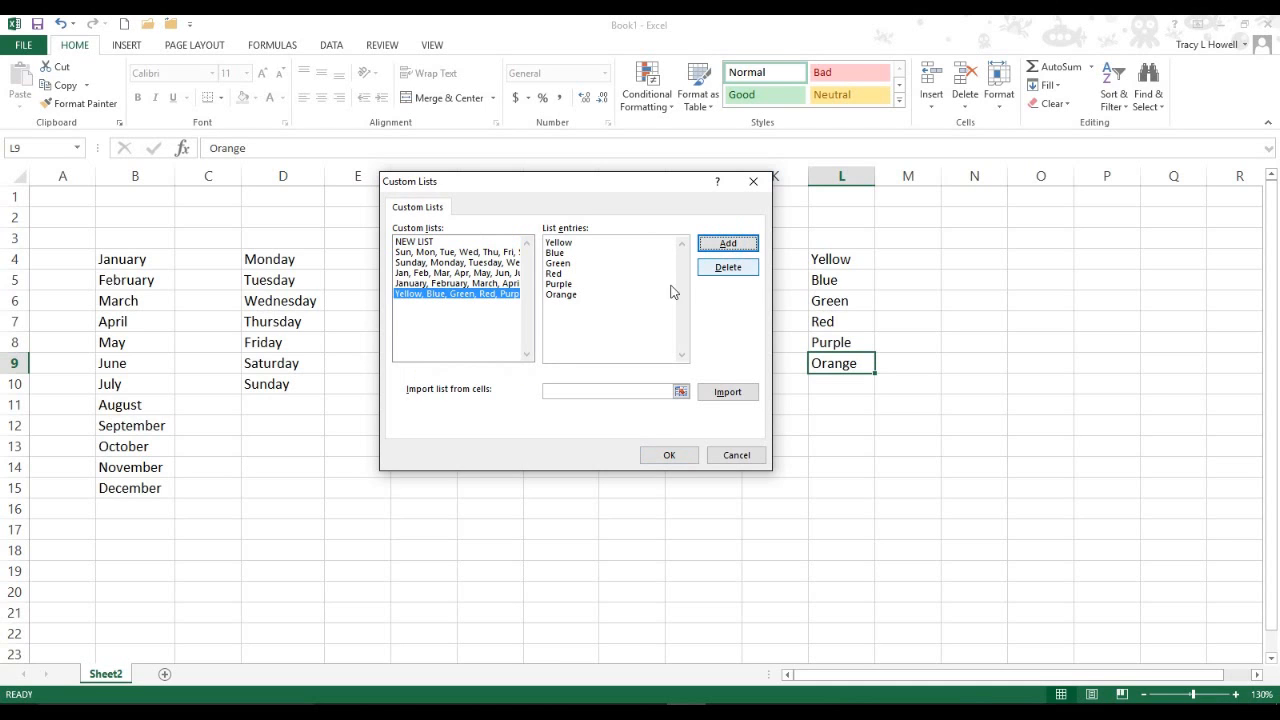
click(420, 297)
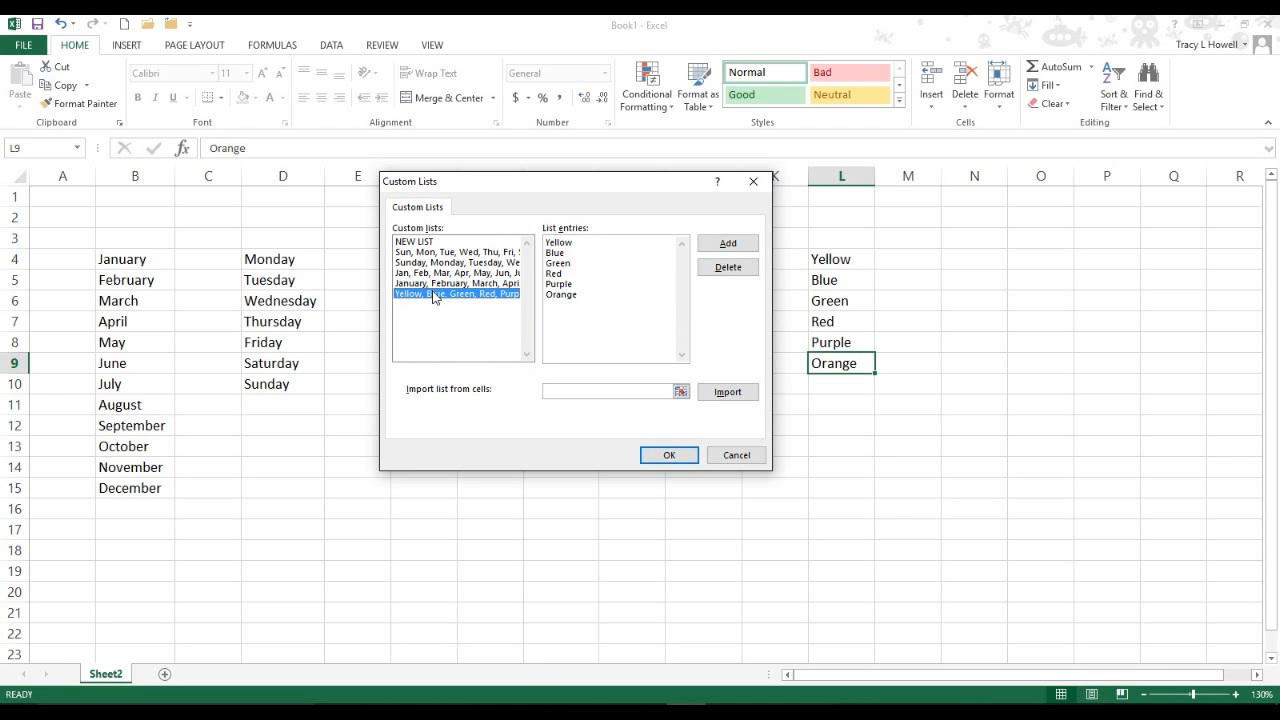
click(669, 455)
click(862, 610)
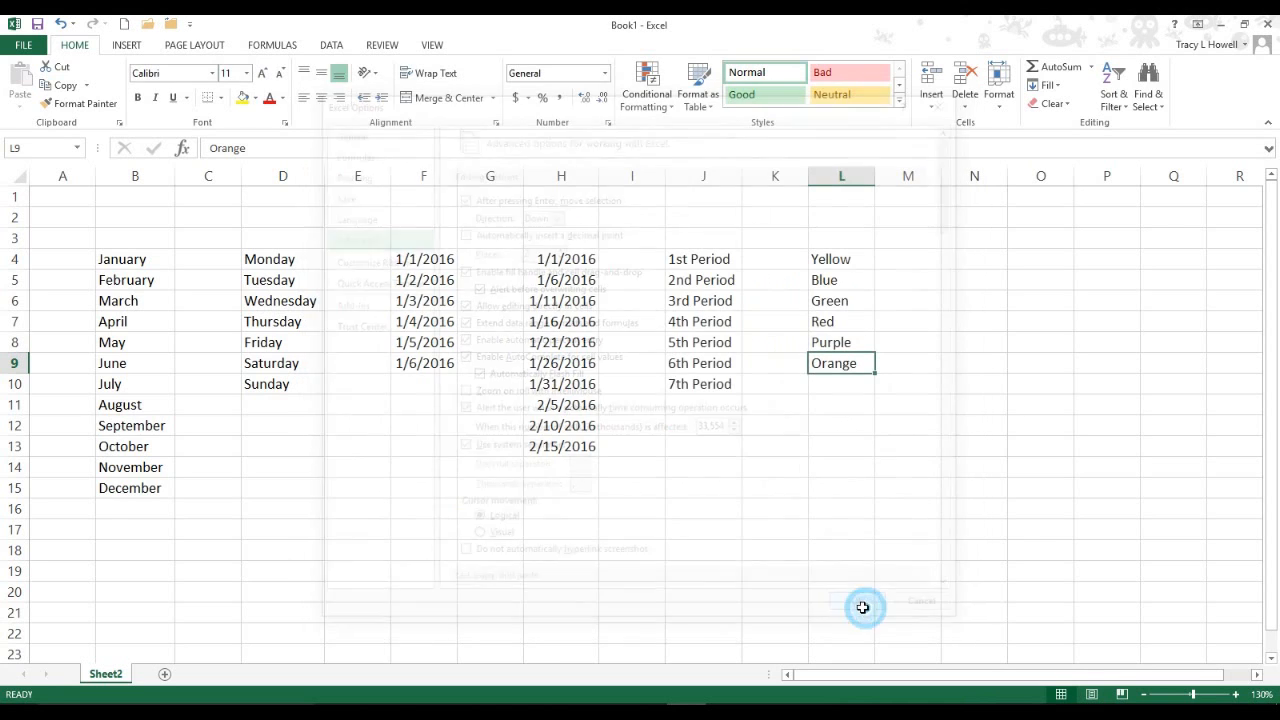
Enter Yellow in F16 and autofill the custom color list down to Orange in F21
click(430, 510)
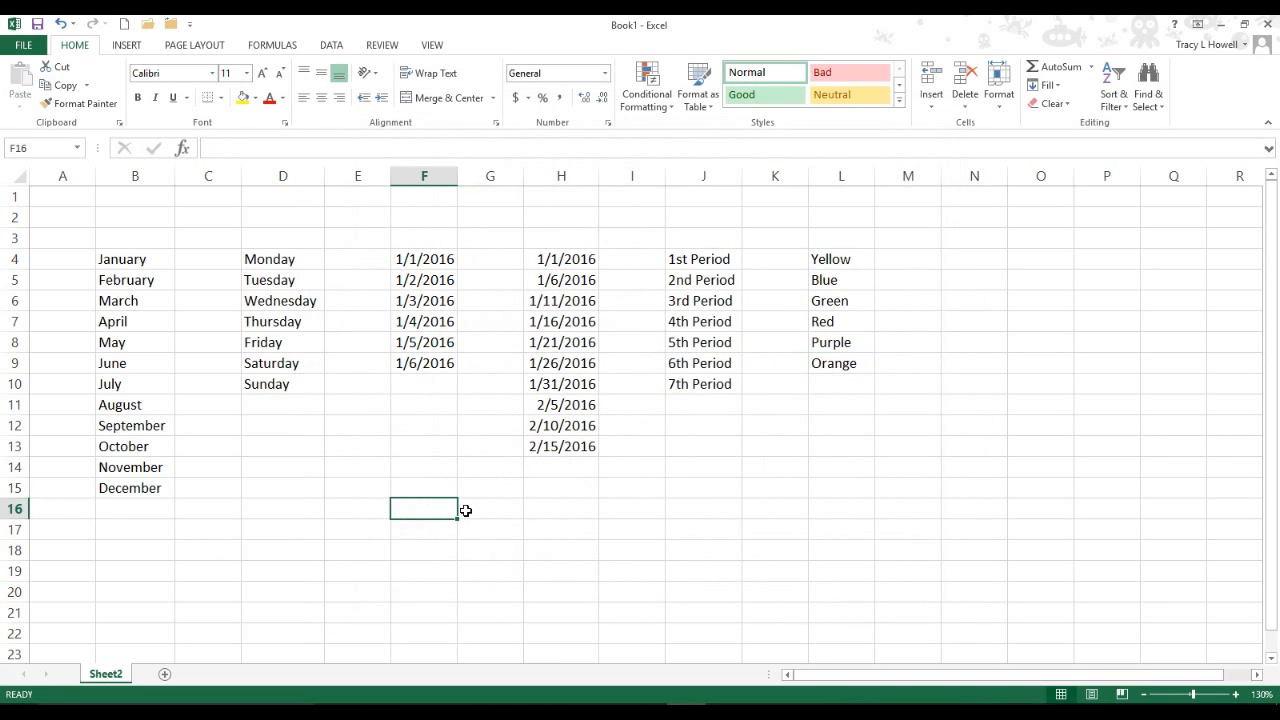
text(Yellow)
key(Return)
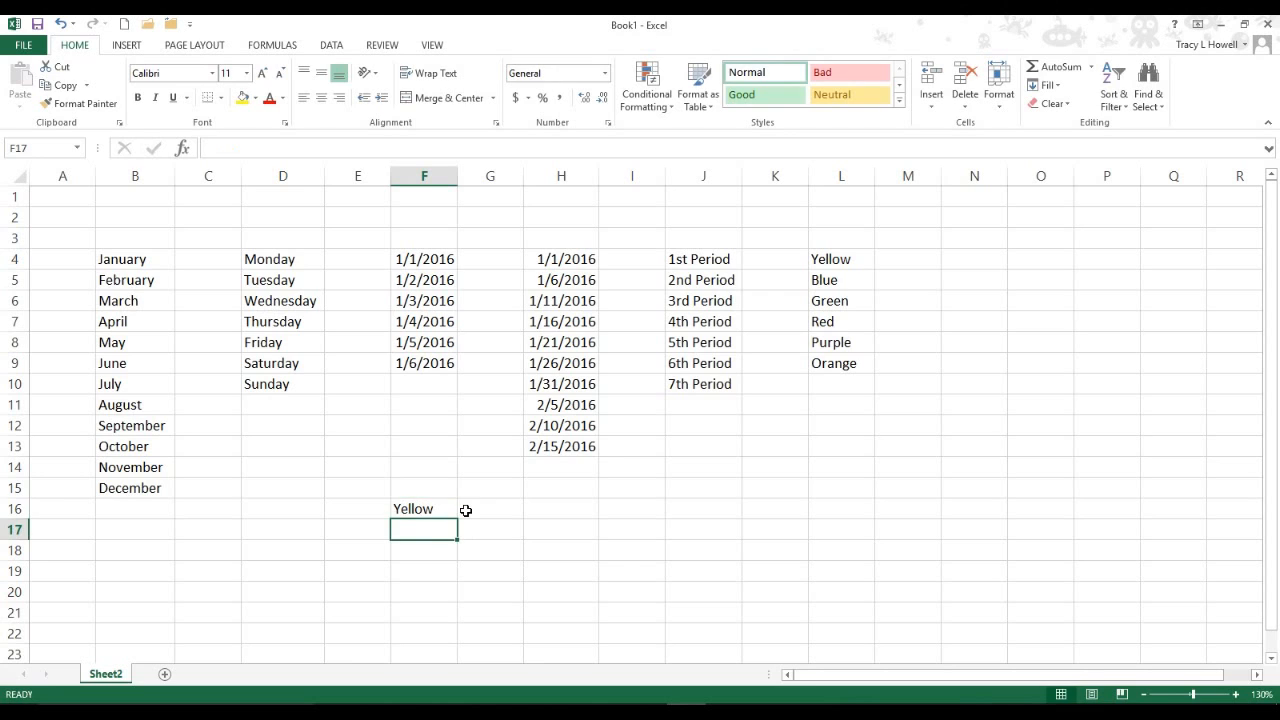
click(414, 505)
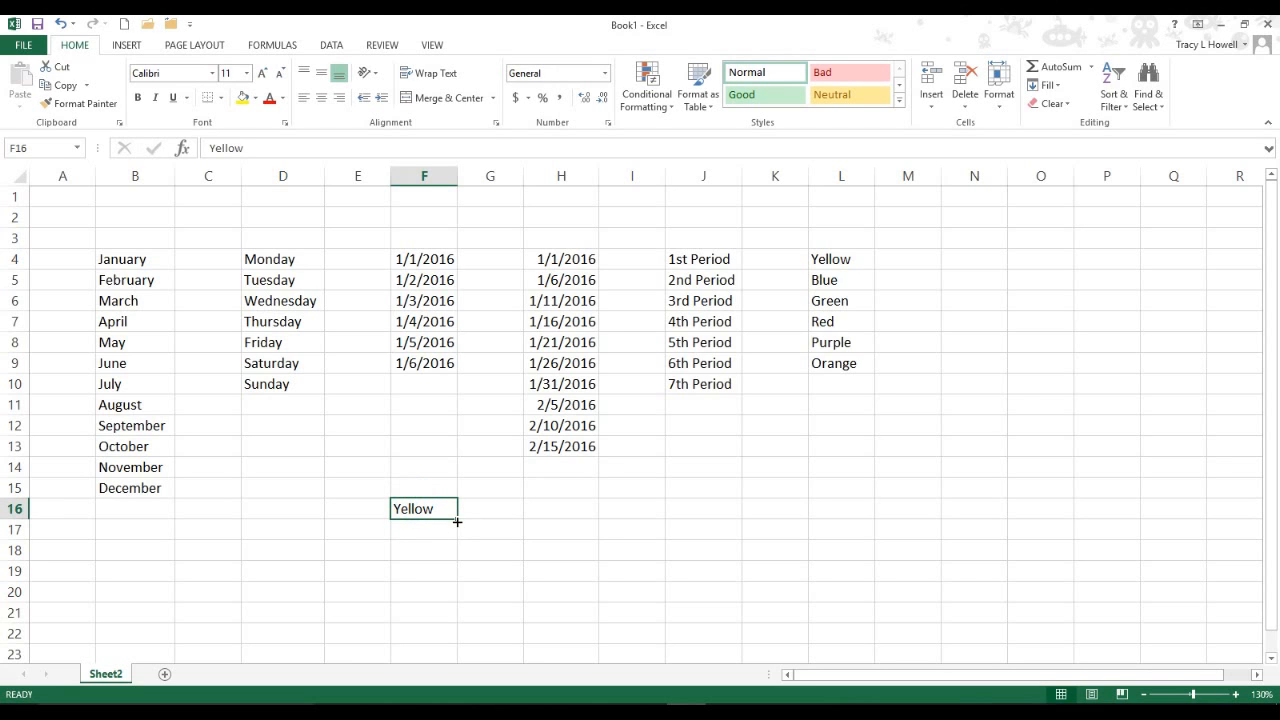
drag(457, 521, 459, 620)
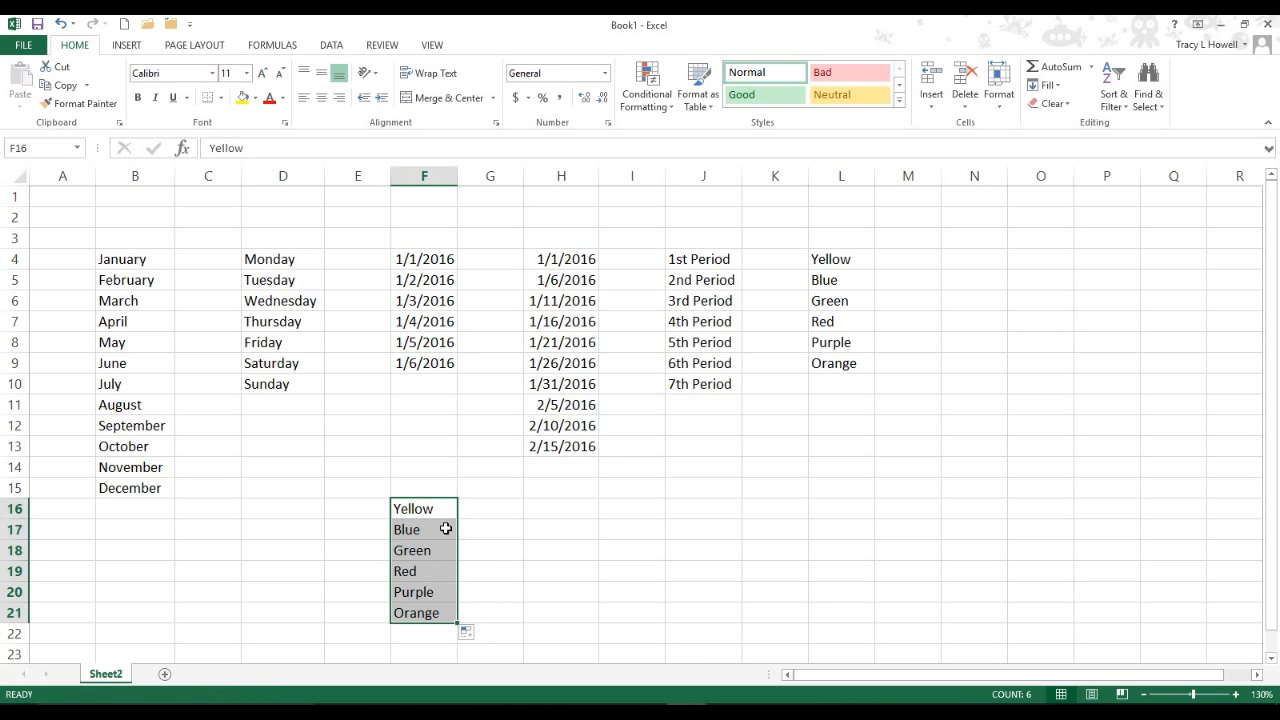
click(525, 513)
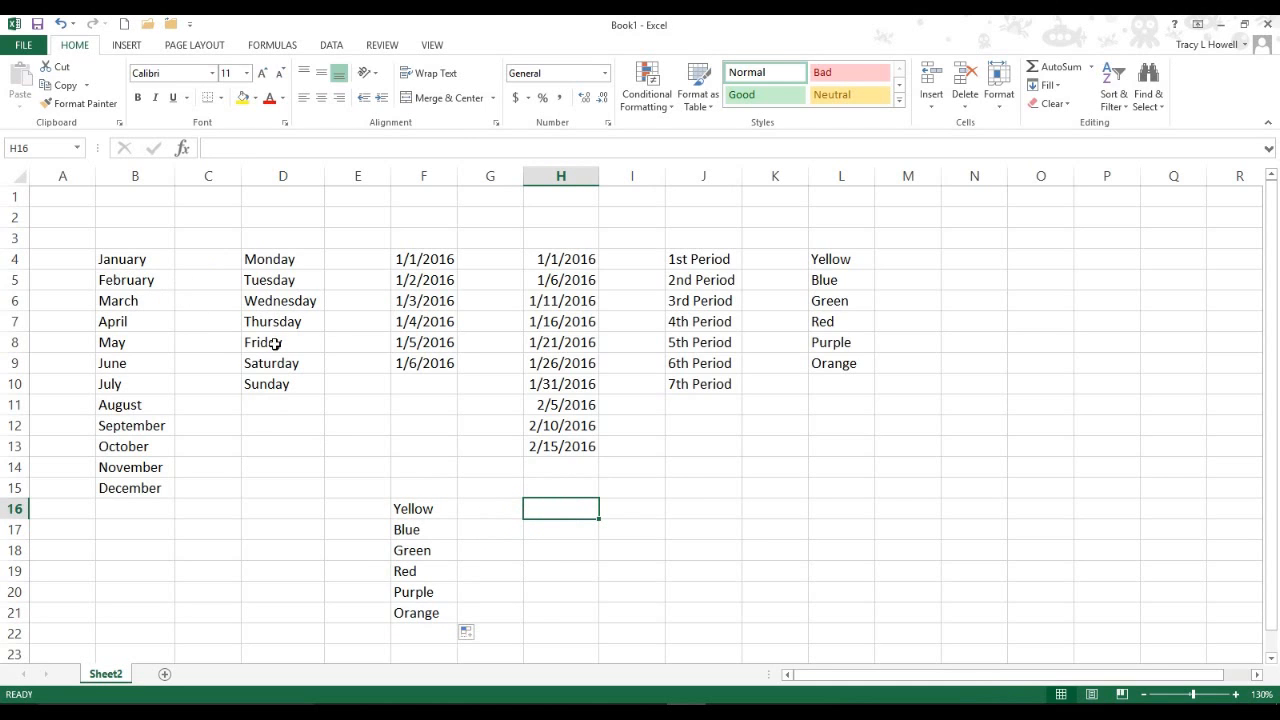
click(566, 264)
click(562, 281)
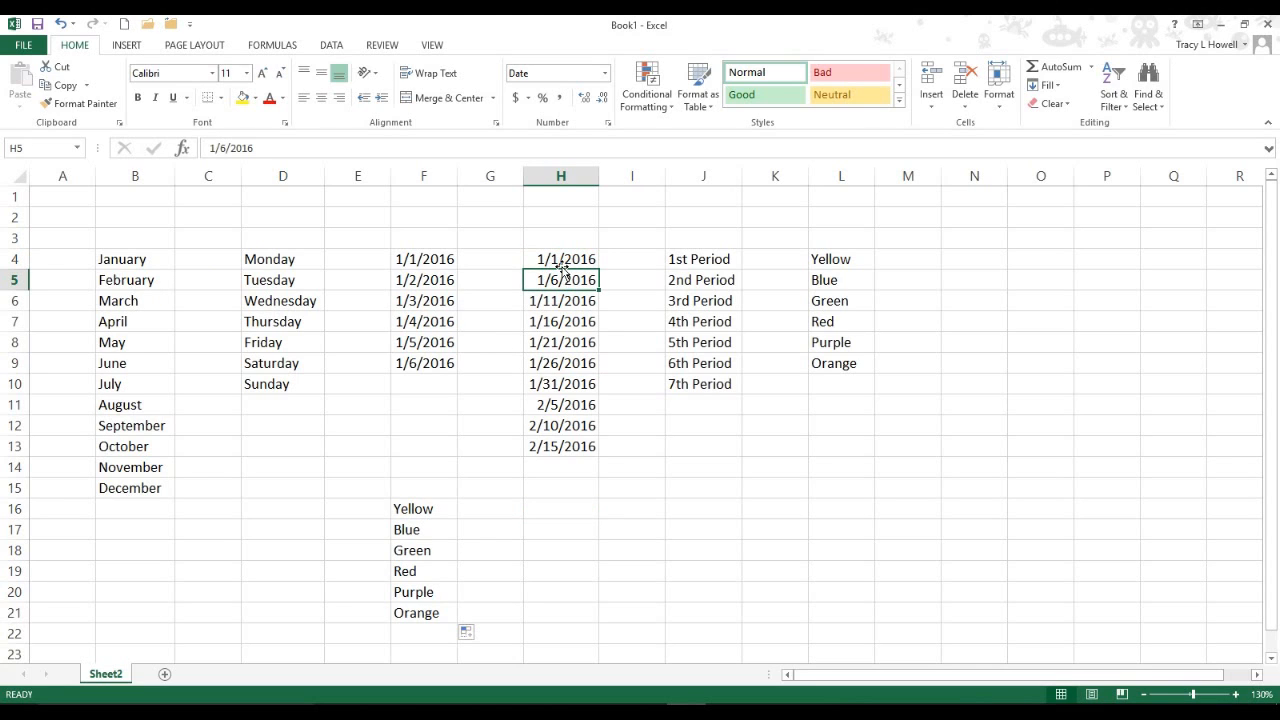